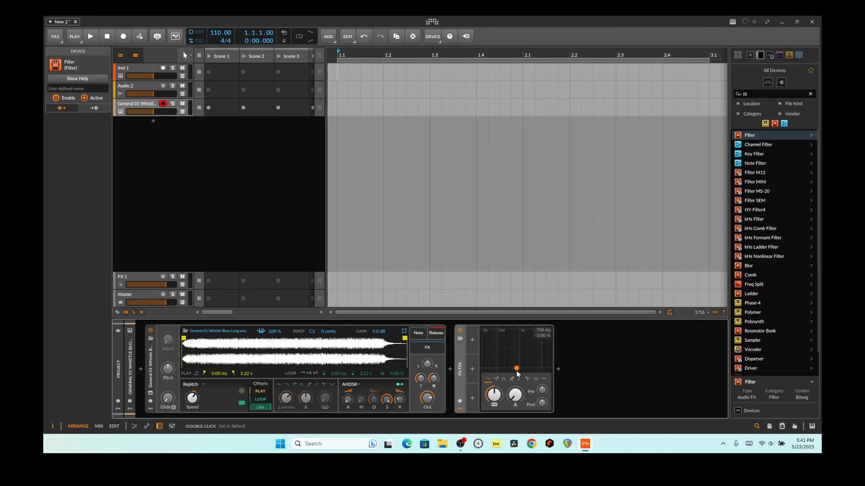
Set the Filter device to Low-pass (4-pole) mode with a cutoff of about 393 Hz and briefly play it.
{"action": "left_click", "coordinate": [496, 379]}
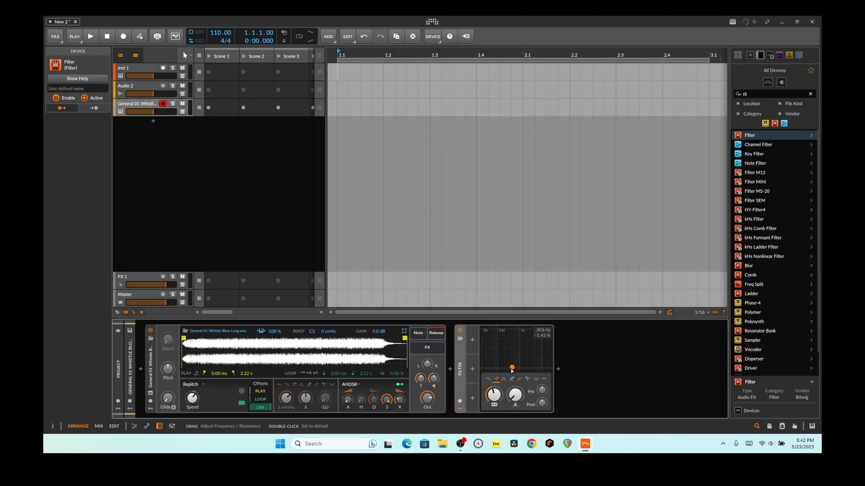
{"action": "key", "text": "space"}
Insert a clip at 1.1 on the General 01 Whistle Blow Long track and extend its end past beat 2.2.
{"action": "left_click", "coordinate": [346, 104]}
{"action": "double_click", "coordinate": [345, 104]}
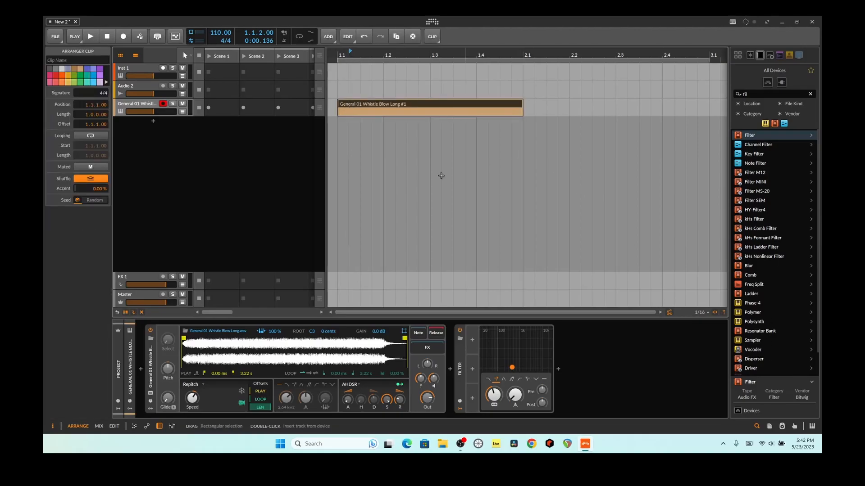
{"action": "left_click_drag", "start_coordinate": [524, 110], "coordinate": [604, 111]}
Open the whistle clip in the note editor and draw a C3 note from 1.1 lasting about 0.3.3.78.
{"action": "left_click", "coordinate": [505, 112]}
{"action": "double_click", "coordinate": [504, 112]}
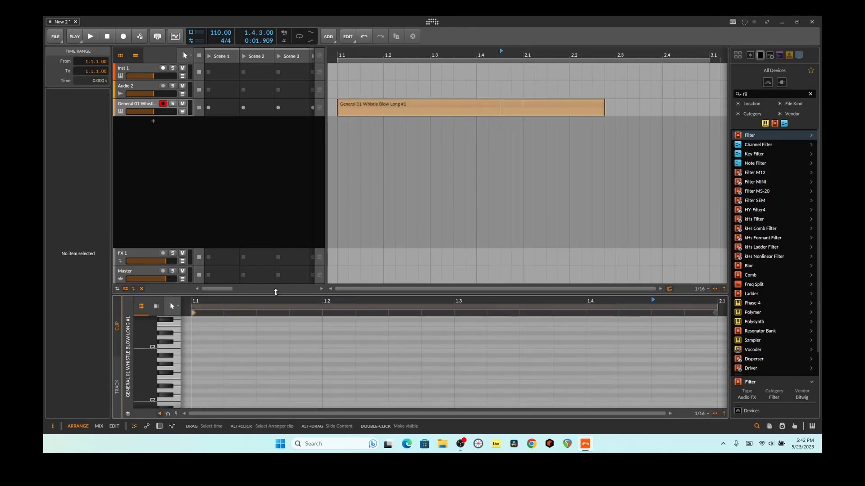
{"action": "double_click", "coordinate": [194, 350]}
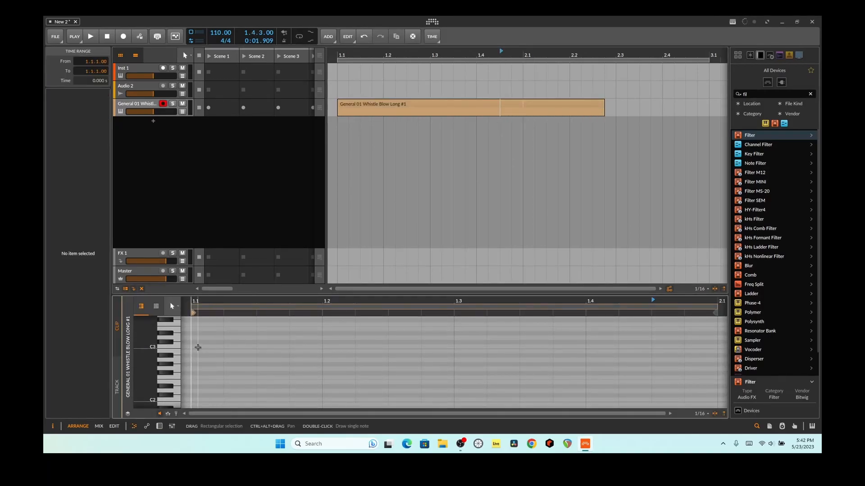
{"action": "left_click_drag", "start_coordinate": [222, 349], "coordinate": [708, 333]}
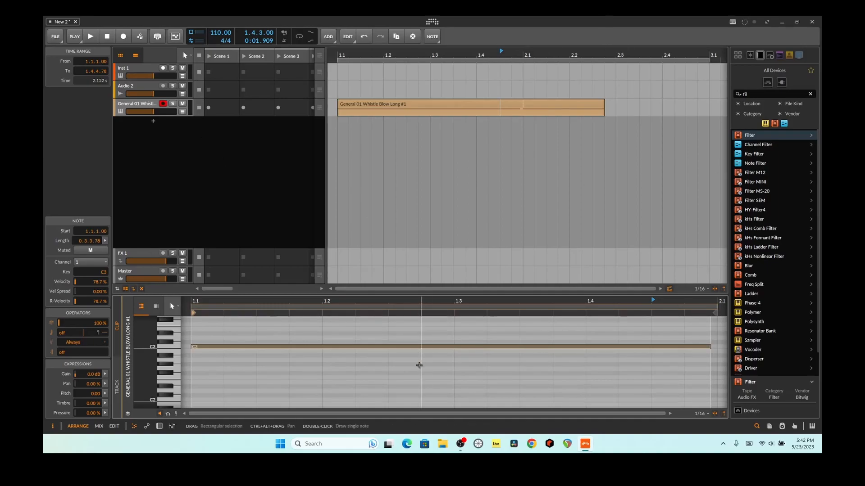
Bring back the whistle track's device chain and test playback from the current position.
{"action": "left_click", "coordinate": [159, 426]}
{"action": "key", "text": "space"}
{"action": "key", "text": "space"}
{"action": "key", "text": "space"}
{"action": "key", "text": "space"}
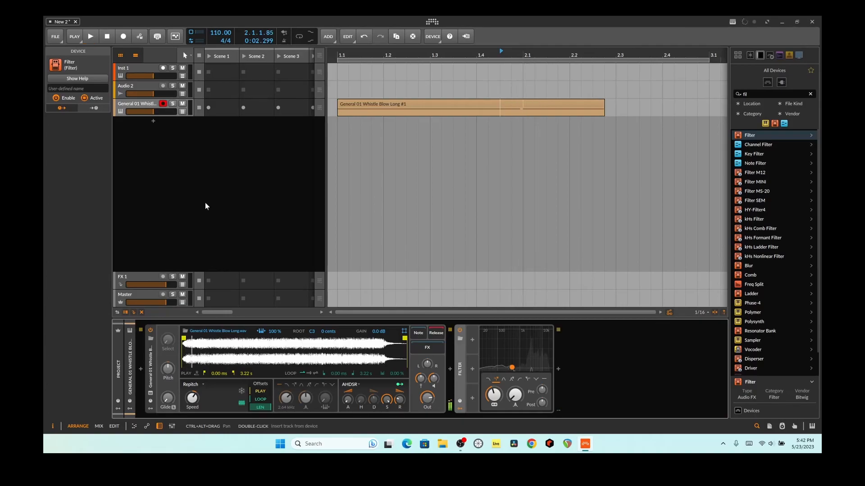
Set the playback start to 1.1 and audition the whistle clip through the low-pass filter.
{"action": "left_click", "coordinate": [337, 54]}
{"action": "key", "text": "space"}
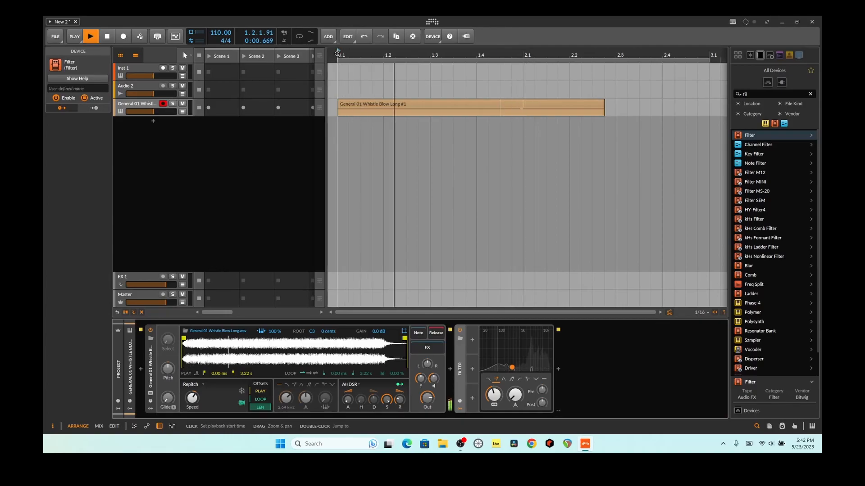
{"action": "key", "text": "space"}
{"action": "key", "text": "space"}
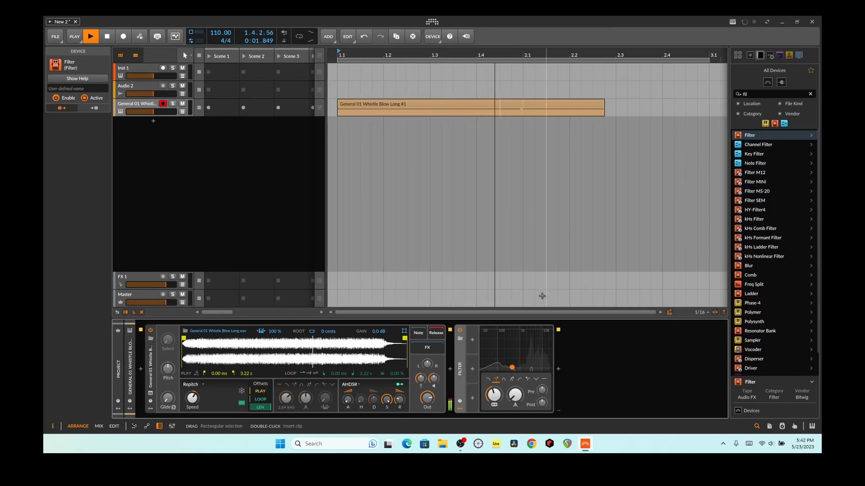
{"action": "key", "text": "space"}
Raise the 4-pole low-pass filter's cutoff and audition the whistle clip again.
{"action": "mouse_move", "coordinate": [512, 369]}
{"action": "left_mouse_down"}
{"action": "mouse_move", "coordinate": [534, 371]}
{"action": "mouse_move", "coordinate": [523, 369]}
{"action": "left_mouse_up"}
{"action": "key", "text": "space"}
{"action": "key", "text": "space"}
{"action": "key", "text": "space"}
{"action": "key", "text": "space"}
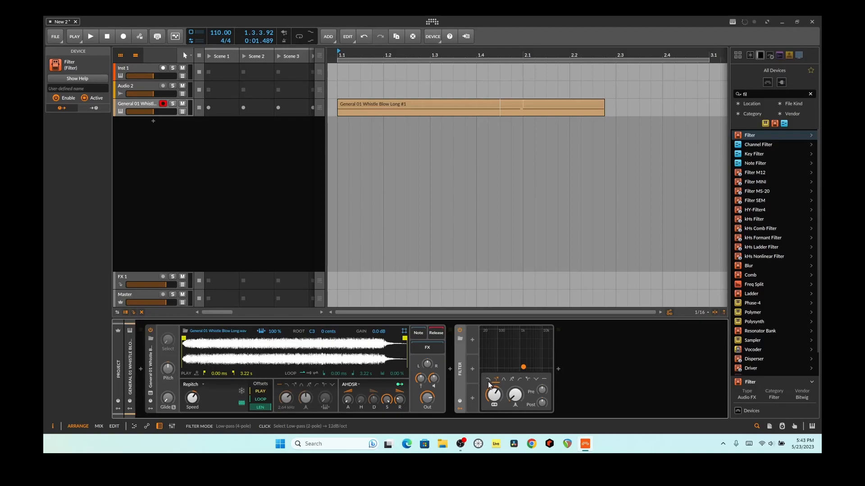
Audition the clip in Low-pass (2-pole) mode while lowering the cutoff to about 1.57 kHz.
{"action": "key", "text": "space"}
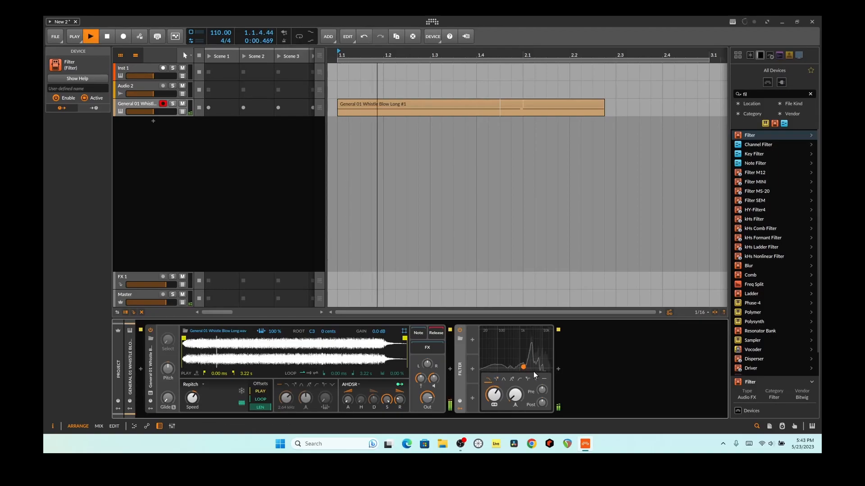
{"action": "mouse_move", "coordinate": [523, 368]}
{"action": "left_mouse_down"}
{"action": "mouse_move", "coordinate": [514, 370]}
{"action": "mouse_move", "coordinate": [522, 375]}
{"action": "left_mouse_up"}
{"action": "key", "text": "space"}
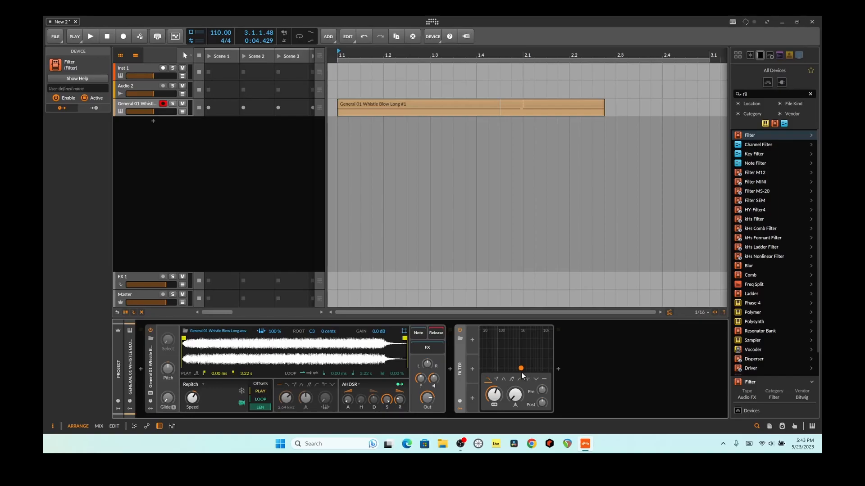
Try the Filter's band-pass and High-pass (2-pole) modes, shifting the cutoff slightly while auditioning the clip.
{"action": "left_click", "coordinate": [511, 379]}
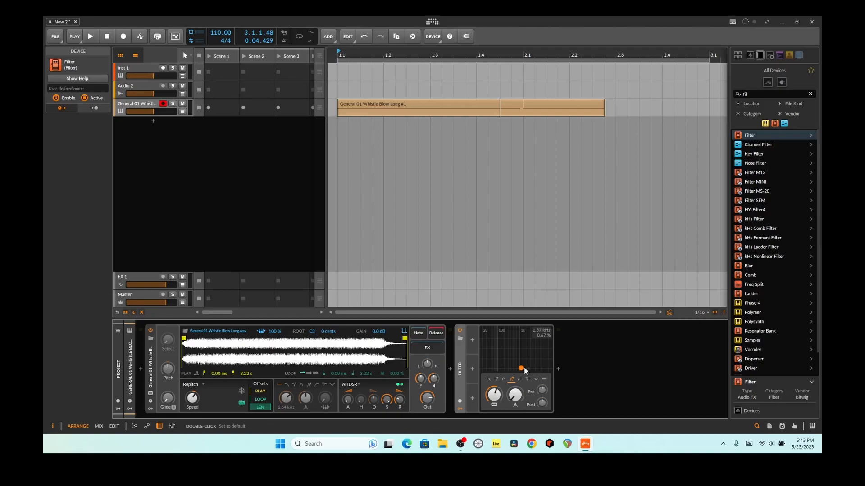
{"action": "key", "text": "space"}
{"action": "left_click_drag", "start_coordinate": [522, 371], "coordinate": [525, 373]}
{"action": "key", "text": "space"}
{"action": "key", "text": "space"}
{"action": "key", "text": "space"}
{"action": "key", "text": "space"}
{"action": "key", "text": "space"}
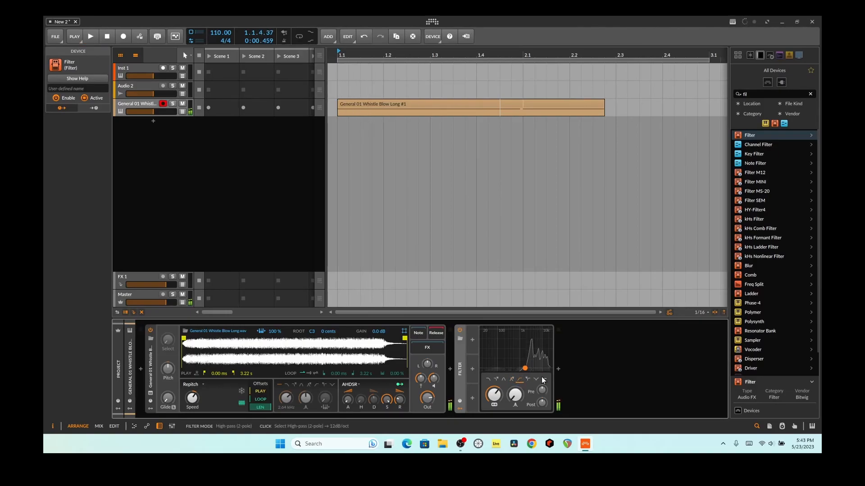
Switch the Filter to its notch mode, audition the clip, and lower the frequency to about 1.03 kHz.
{"action": "left_click", "coordinate": [536, 379]}
{"action": "key", "text": "space"}
{"action": "key", "text": "space"}
{"action": "mouse_move", "coordinate": [522, 371]}
{"action": "left_click_drag", "start_coordinate": [522, 370], "coordinate": [520, 371]}
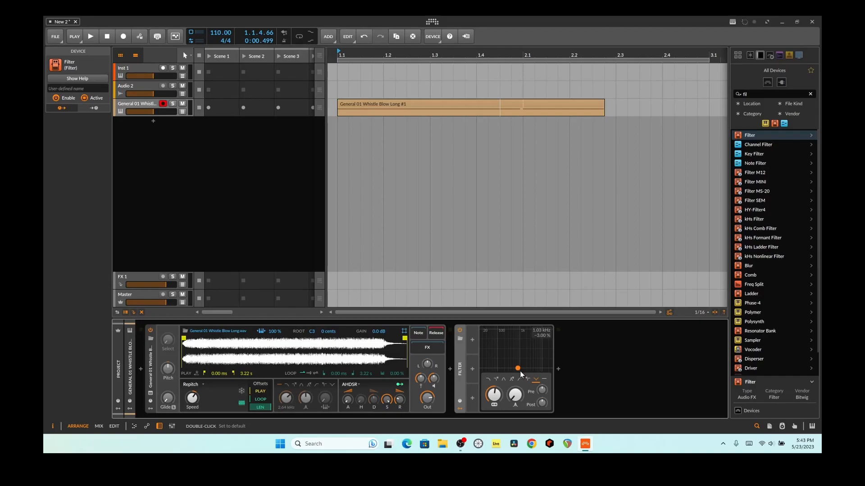
{"action": "left_click_drag", "start_coordinate": [520, 371], "coordinate": [517, 372]}
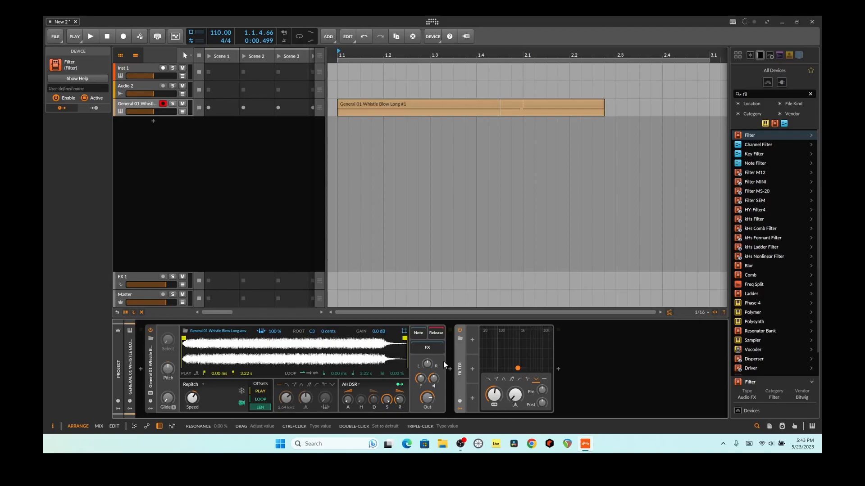
Add an LFO modulator to the first modulator slot of the Filter device.
{"action": "left_click", "coordinate": [472, 340]}
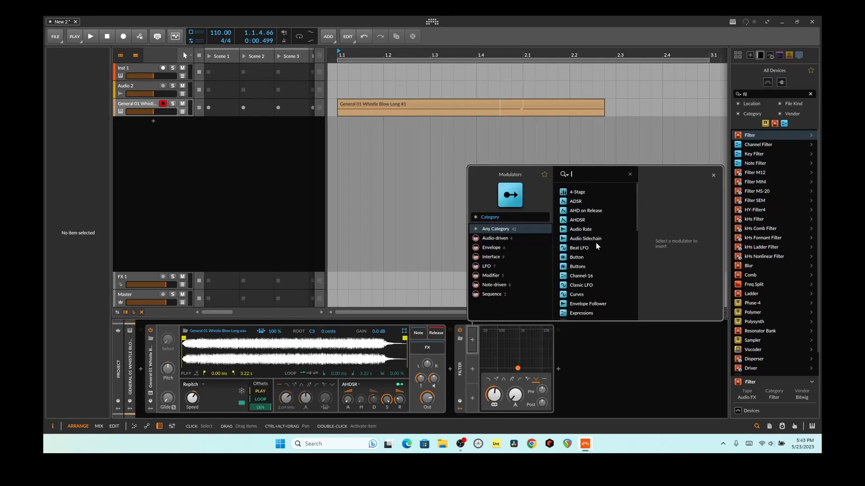
{"action": "scroll", "coordinate": [599, 266], "scroll_direction": "down", "scroll_amount": 3}
{"action": "left_click", "coordinate": [585, 264]}
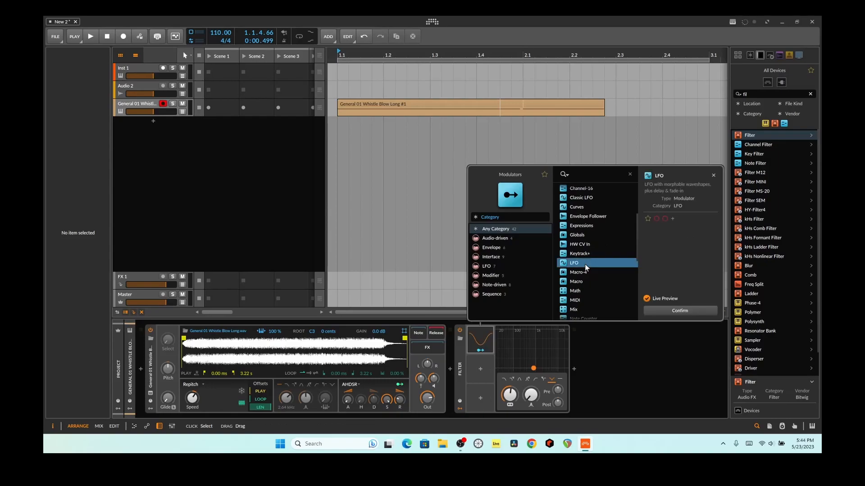
{"action": "double_click", "coordinate": [585, 263]}
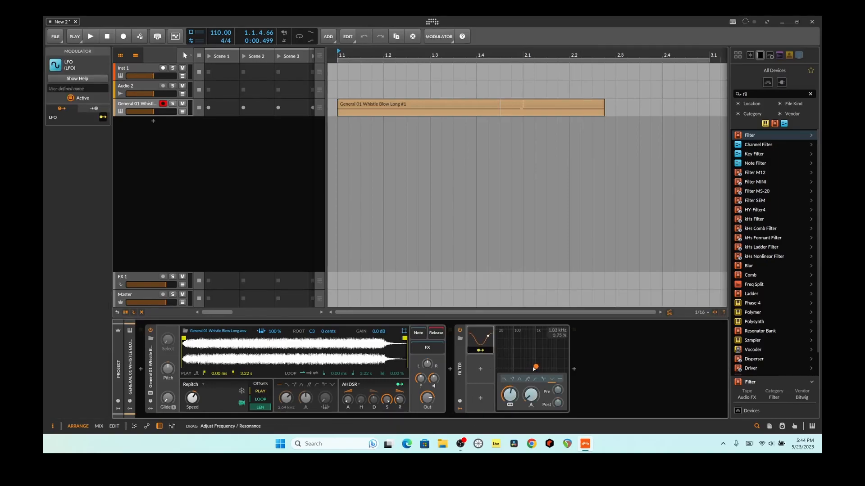
Map the LFO to the filter frequency with an amount of 13.46 and choose Low-pass (4-pole) mode.
{"action": "left_click_drag", "start_coordinate": [533, 368], "coordinate": [532, 366]}
{"action": "left_click", "coordinate": [517, 407]}
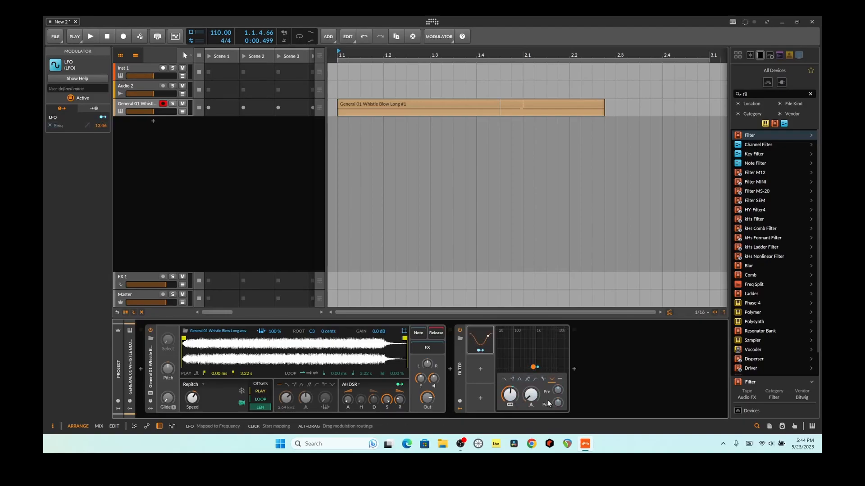
{"action": "left_click", "coordinate": [512, 379]}
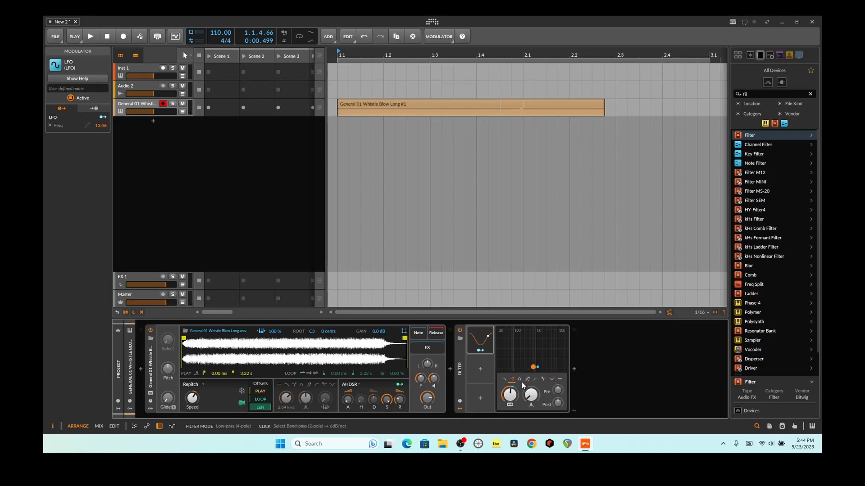
Add a Curves modulator to the Filter device and map it to the resonance with an amount of 0.375.
{"action": "left_click", "coordinate": [481, 368]}
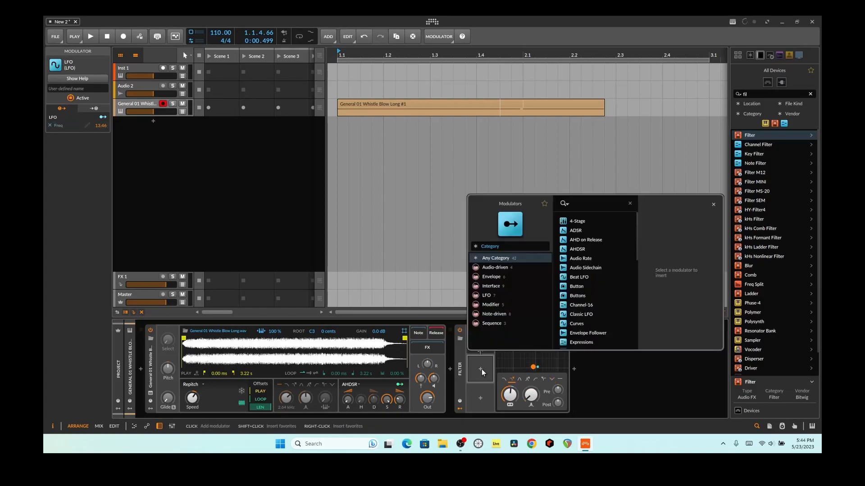
{"action": "scroll", "coordinate": [606, 264], "scroll_direction": "down", "scroll_amount": 3}
{"action": "left_click", "coordinate": [582, 295]}
{"action": "double_click", "coordinate": [582, 296]}
{"action": "left_click", "coordinate": [480, 380]}
{"action": "left_click_drag", "start_coordinate": [531, 394], "coordinate": [531, 394]}
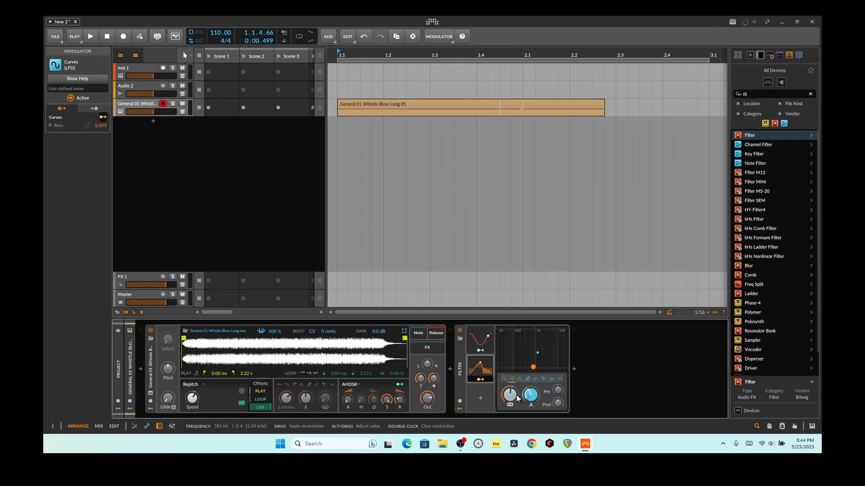
{"action": "left_click", "coordinate": [486, 381]}
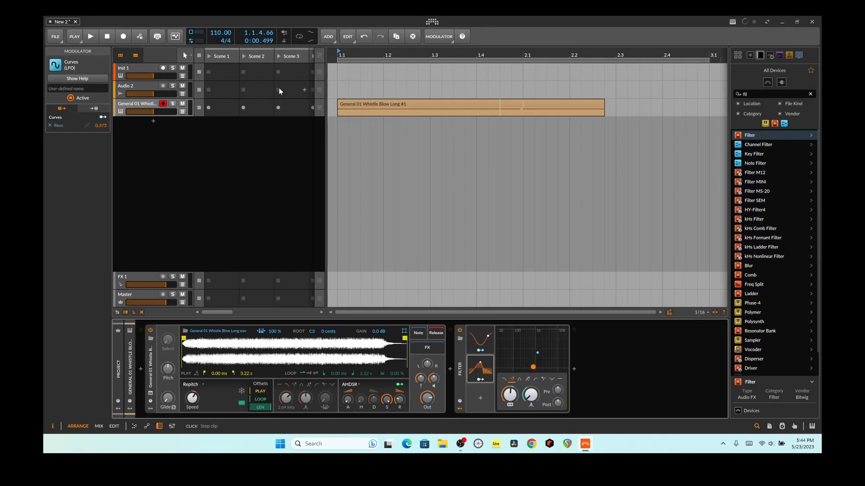
During playback, set the Curves modulation amounts to 0.680 for resonance and 11.12 for frequency.
{"action": "left_click", "coordinate": [96, 38]}
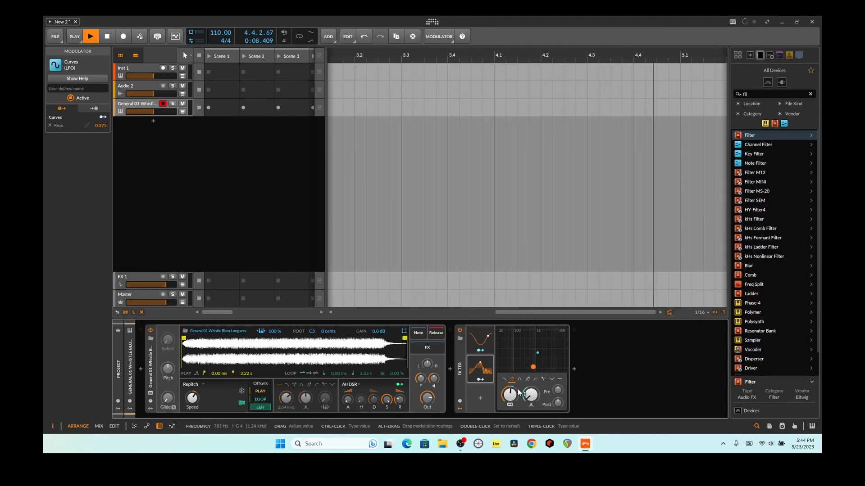
{"action": "left_click_drag", "start_coordinate": [531, 395], "coordinate": [510, 390]}
{"action": "key", "text": "space"}
{"action": "key", "text": "space"}
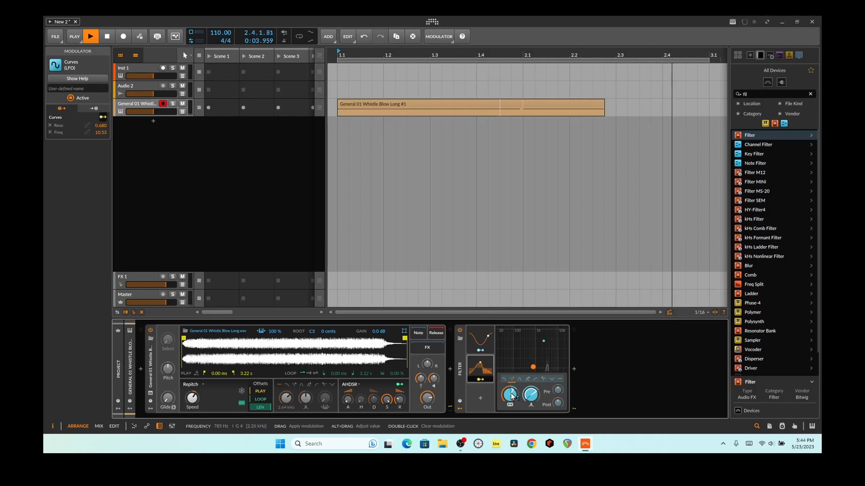
{"action": "key", "text": "space"}
{"action": "key", "text": "space"}
{"action": "left_click_drag", "start_coordinate": [510, 393], "coordinate": [511, 395]}
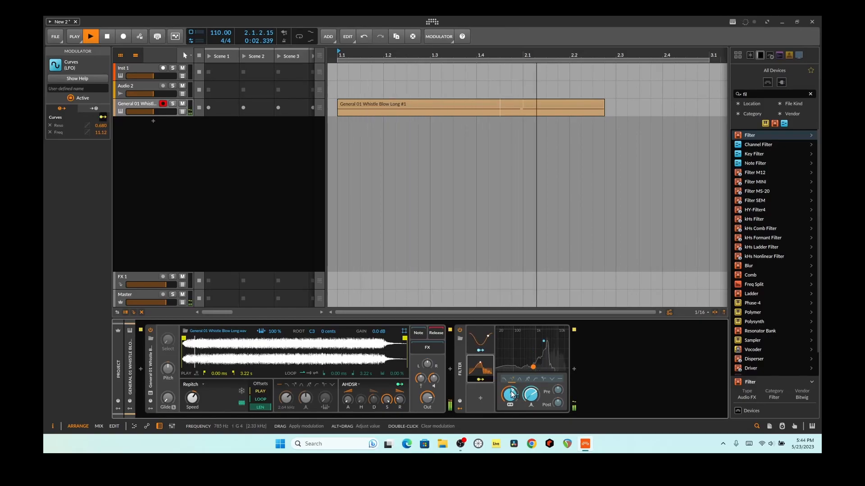
{"action": "key", "text": "space"}
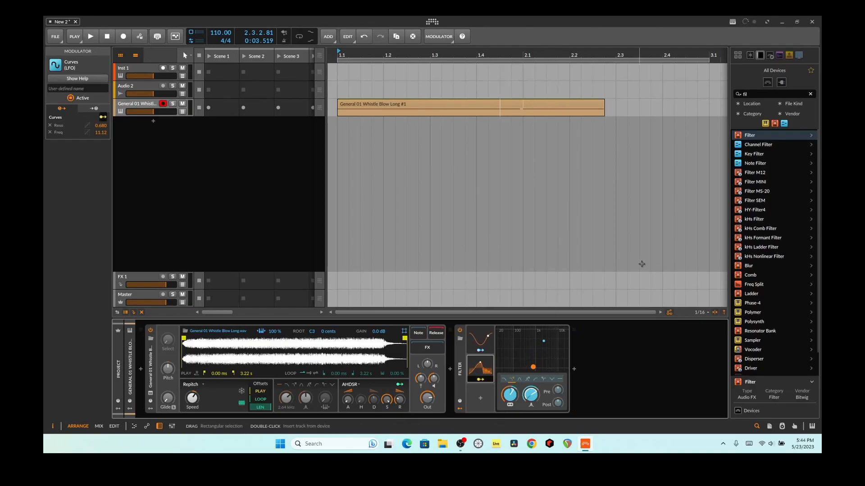
Set the filter's base frequency to about 612 Hz and raise its resonance while auditioning the modulated whistle.
{"action": "mouse_move", "coordinate": [536, 370]}
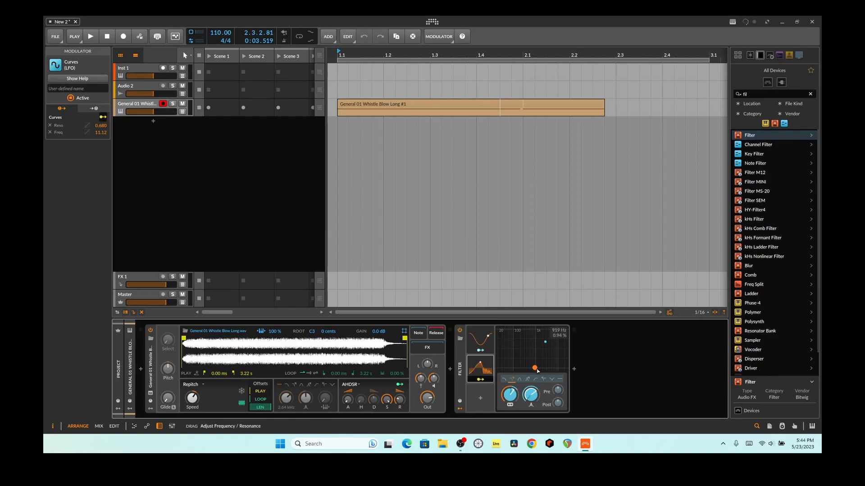
{"action": "key", "text": "space"}
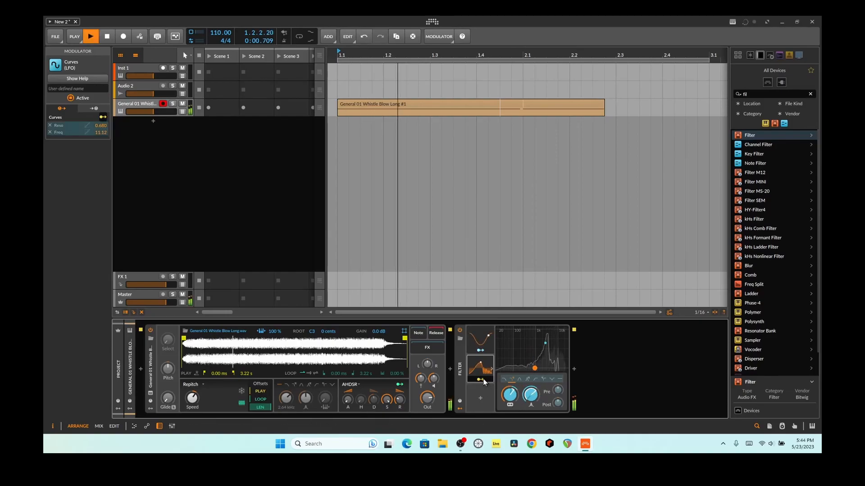
{"action": "key", "text": "space"}
{"action": "mouse_move", "coordinate": [530, 394]}
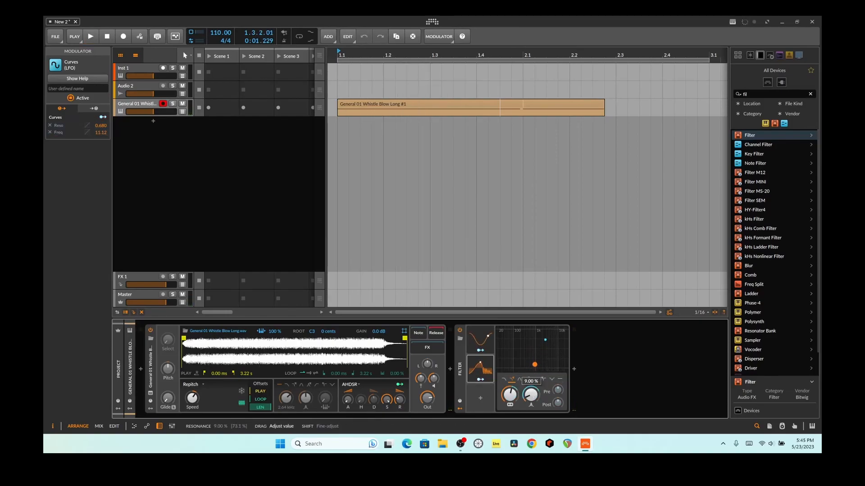
{"action": "key", "text": "space"}
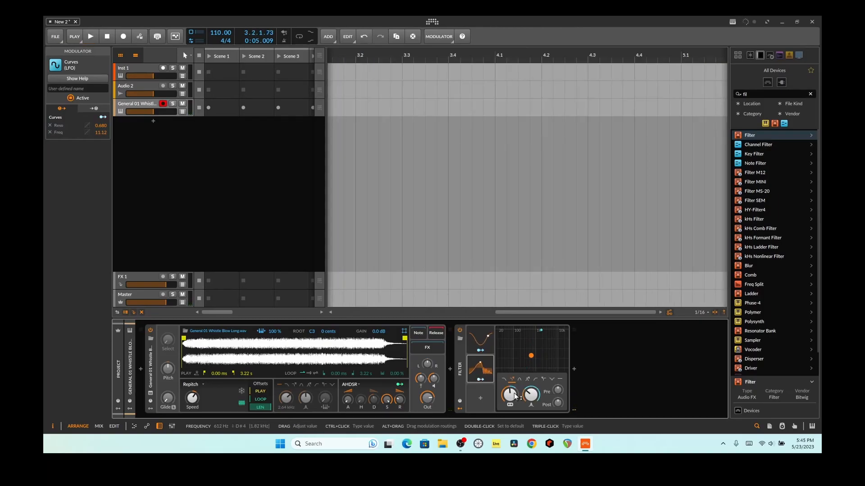
{"action": "left_click_drag", "start_coordinate": [532, 396], "coordinate": [531, 394]}
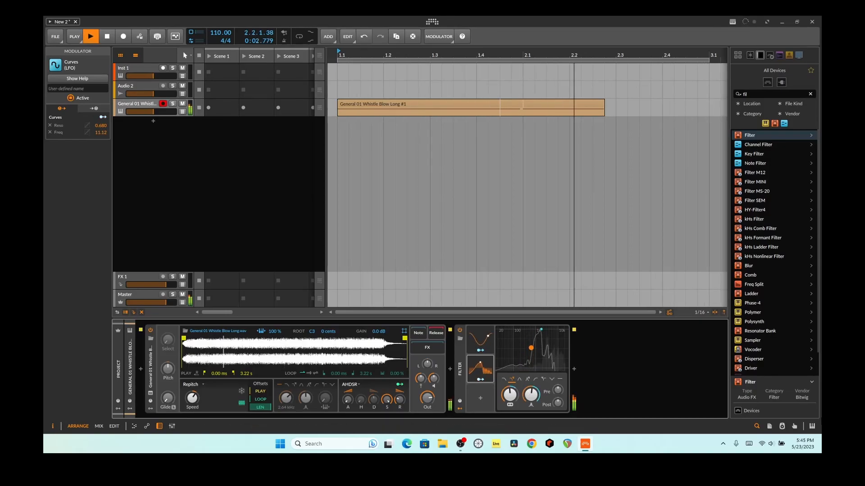
{"action": "key", "text": "space"}
Show the on-screen note keyboard, select the device browser's search text, and disable the Filter device.
{"action": "left_click", "coordinate": [812, 426]}
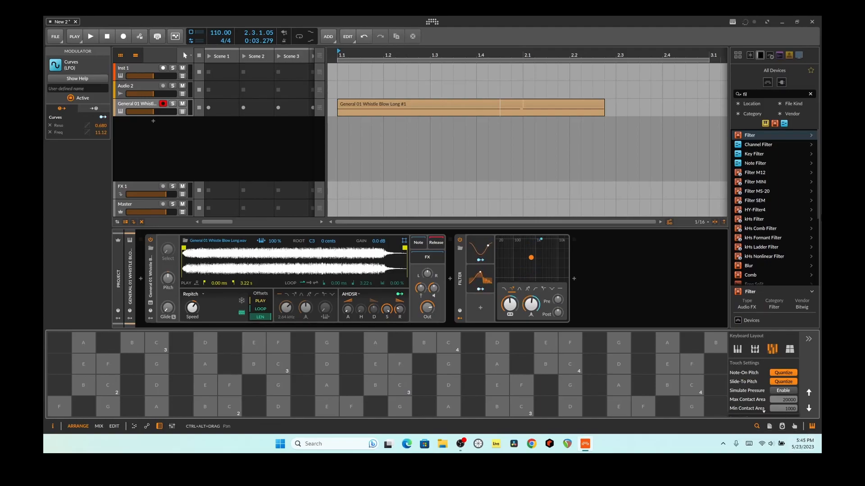
{"action": "left_click_drag", "start_coordinate": [765, 95], "coordinate": [717, 101]}
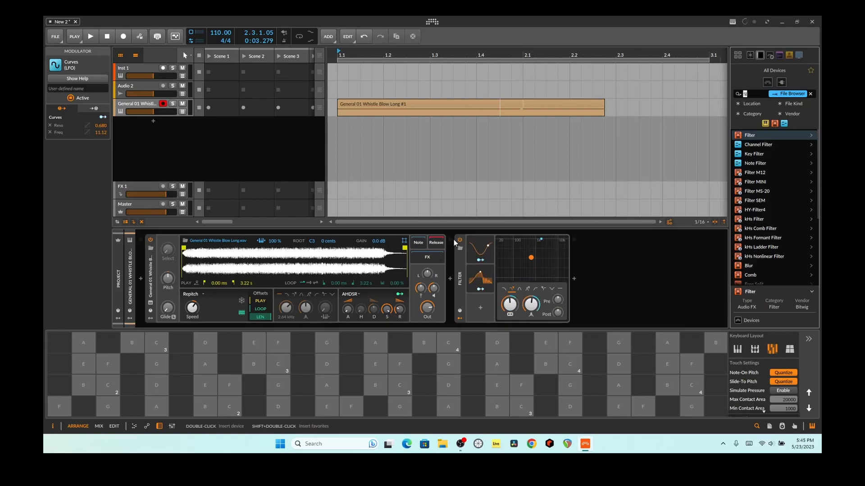
{"action": "left_click", "coordinate": [460, 240]}
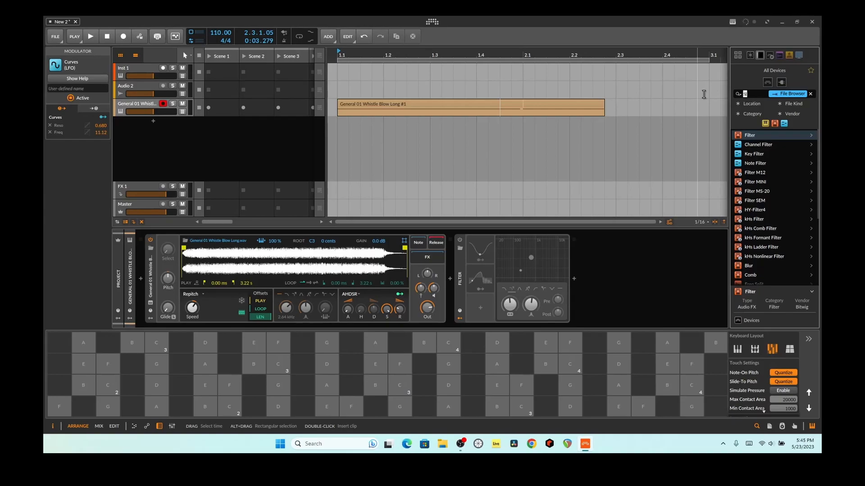
Search the devices for "pit", insert Pitch Shifter between the Sampler and the Filter, and play a test note.
{"action": "type", "text": "k"}
{"action": "key", "text": "BackSpace"}
{"action": "type", "text": "pit"}
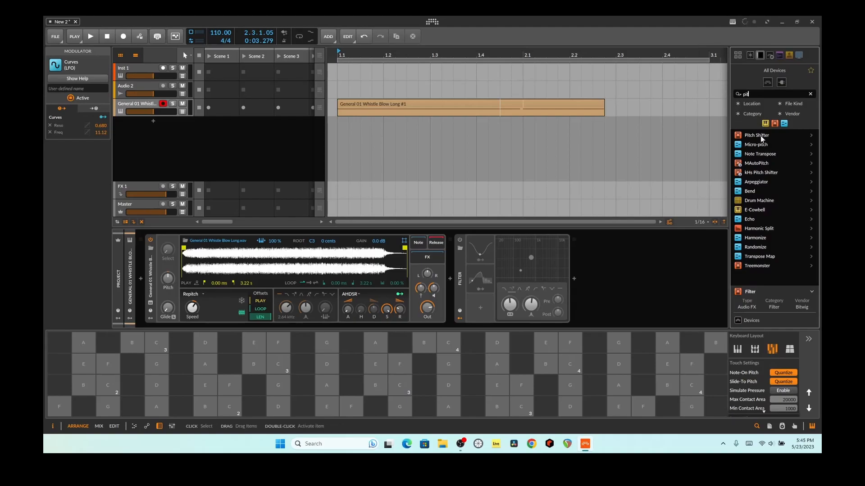
{"action": "left_click_drag", "start_coordinate": [760, 135], "coordinate": [452, 297]}
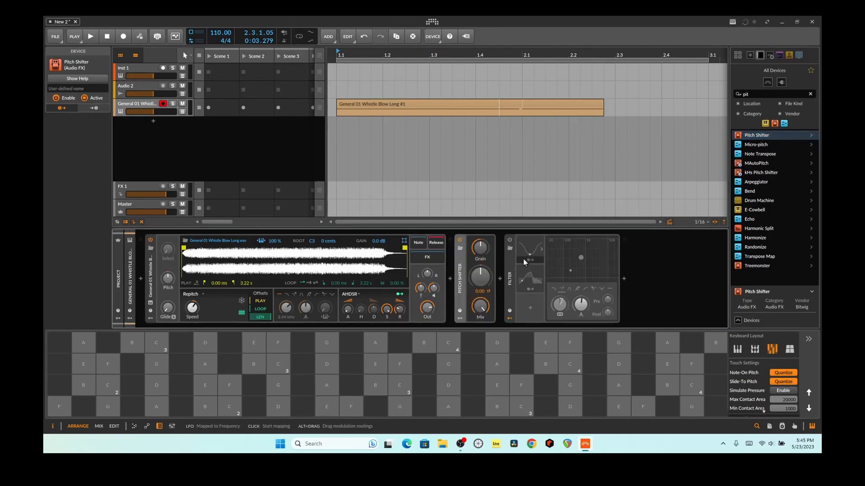
{"action": "left_click", "coordinate": [456, 357]}
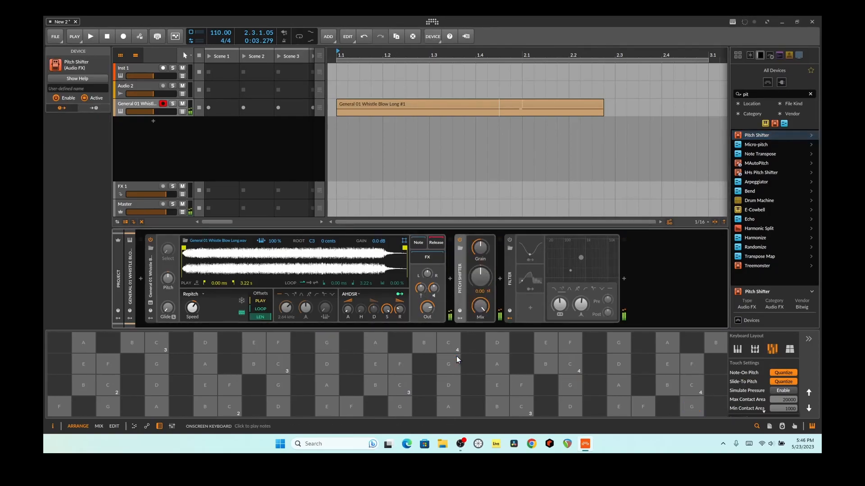
Set the Pitch Shifter's grain rate to about 13.8 Hz and lower its pitch to about -11.60 semitones while auditioning notes.
{"action": "left_click_drag", "start_coordinate": [480, 277], "coordinate": [480, 278]}
{"action": "left_click_drag", "start_coordinate": [480, 248], "coordinate": [480, 245]}
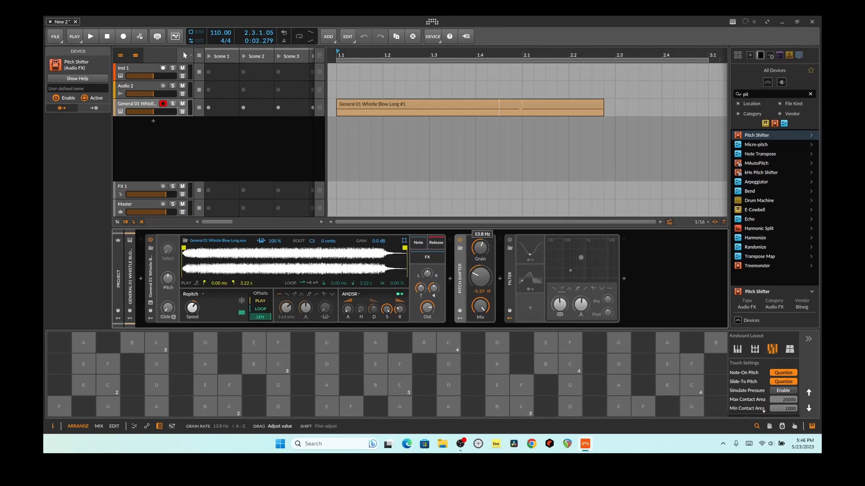
{"action": "left_click", "coordinate": [449, 388]}
{"action": "left_click_drag", "start_coordinate": [450, 389], "coordinate": [408, 380]}
{"action": "left_click_drag", "start_coordinate": [480, 277], "coordinate": [480, 281]}
{"action": "left_click_drag", "start_coordinate": [450, 385], "coordinate": [400, 366]}
{"action": "left_click_drag", "start_coordinate": [480, 277], "coordinate": [480, 283]}
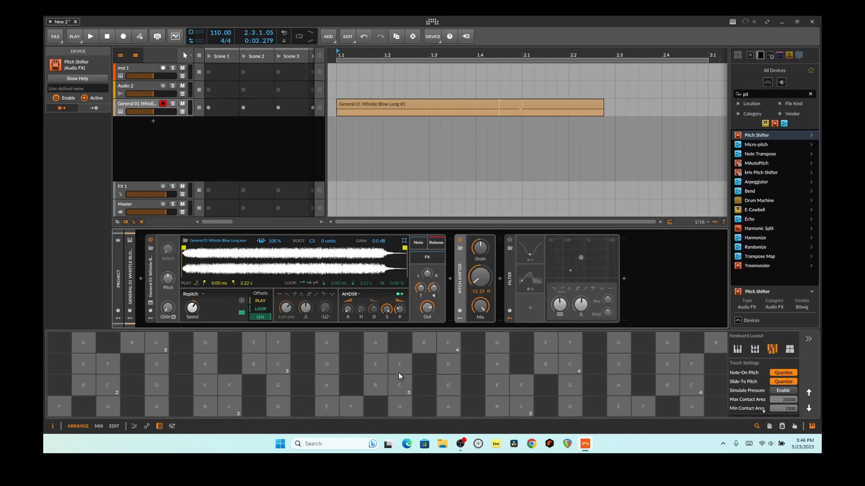
{"action": "left_click", "coordinate": [402, 385]}
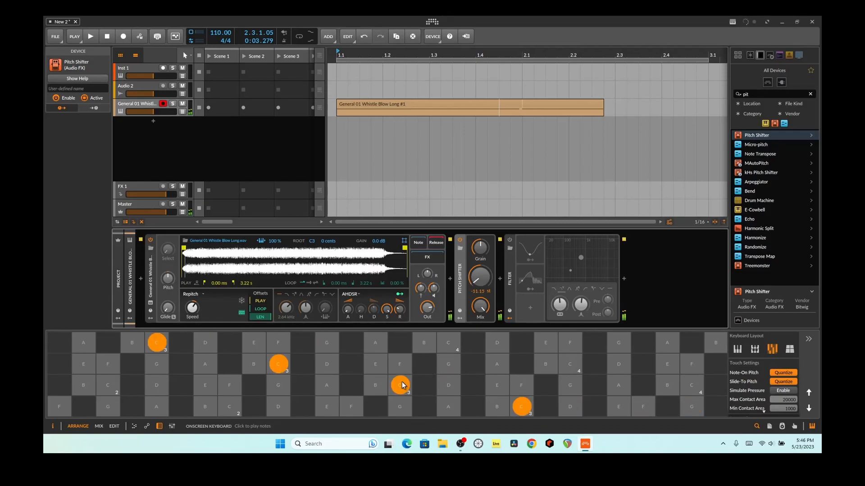
{"action": "left_click_drag", "start_coordinate": [475, 288], "coordinate": [475, 291]}
{"action": "left_click", "coordinate": [408, 389]}
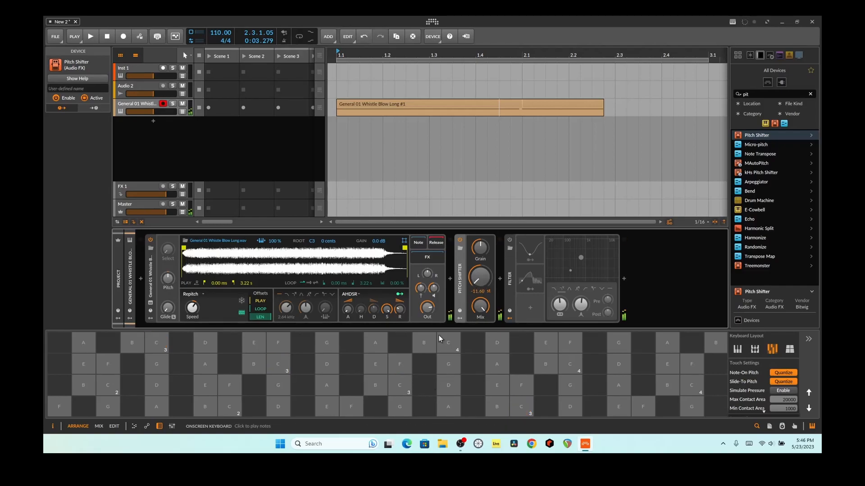
Re-enable the Filter device and audition the pitch-shifted whistle by playing C3 repeatedly.
{"action": "left_click", "coordinate": [510, 240]}
{"action": "left_click", "coordinate": [404, 384]}
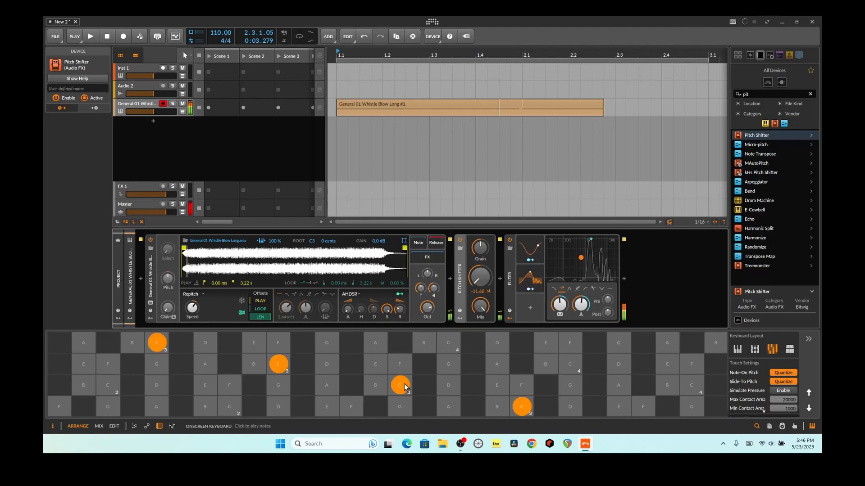
{"action": "left_click", "coordinate": [404, 384]}
{"action": "left_click", "coordinate": [404, 383]}
{"action": "left_click", "coordinate": [403, 384]}
{"action": "left_click", "coordinate": [404, 384]}
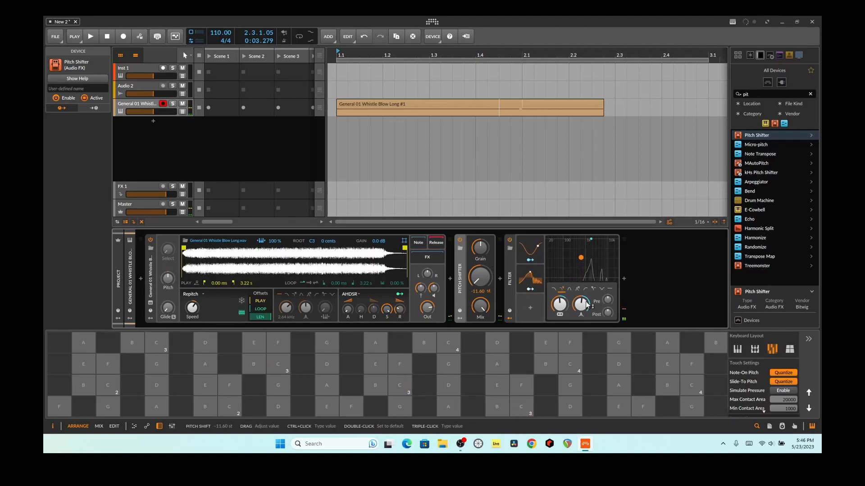
Lower the Filter's resonance and the Pitch Shifter's grain rate, reduce its mix to about 79%, and audition several notes.
{"action": "left_click_drag", "start_coordinate": [577, 308], "coordinate": [577, 328]}
{"action": "left_click_drag", "start_coordinate": [480, 248], "coordinate": [480, 254]}
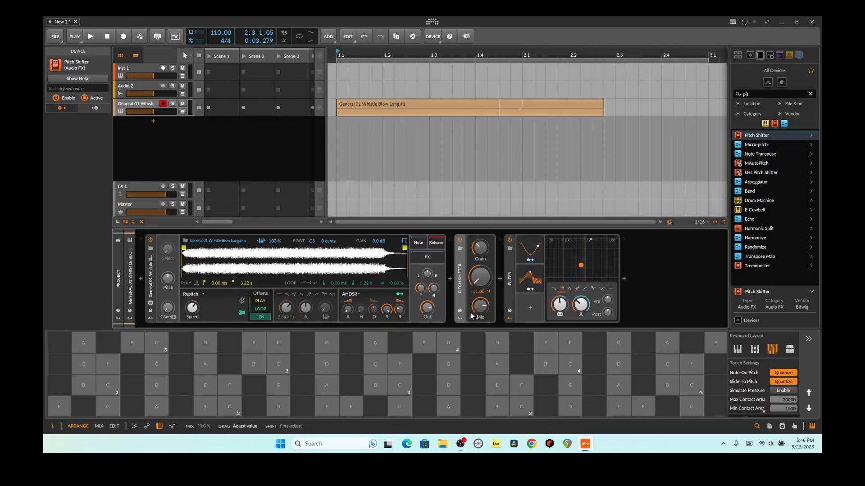
{"action": "left_click", "coordinate": [382, 365]}
{"action": "left_click", "coordinate": [396, 369]}
{"action": "left_click", "coordinate": [397, 372]}
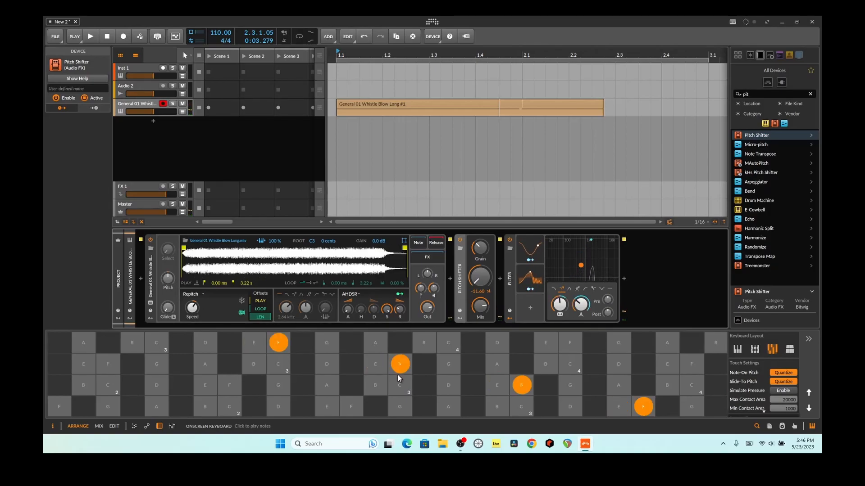
{"action": "left_click", "coordinate": [404, 376]}
{"action": "left_click", "coordinate": [445, 366]}
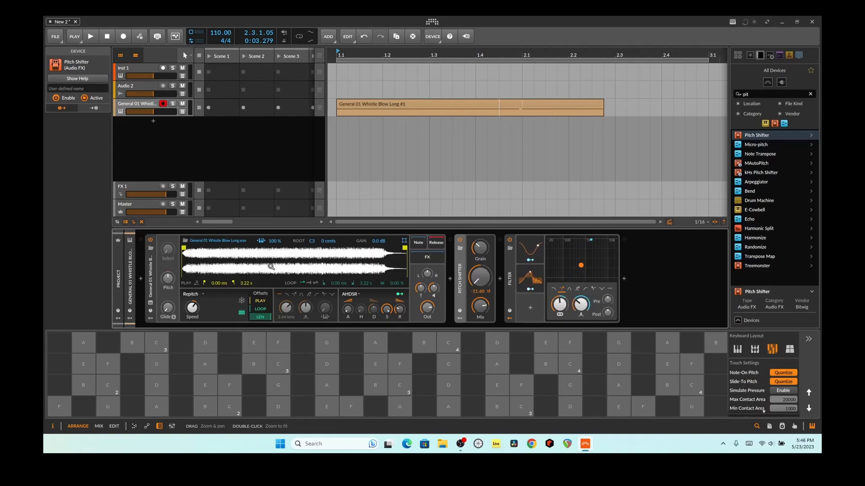
Audition the processed whistle with low notes around C2 on the on-screen keyboard.
{"action": "left_click", "coordinate": [288, 385]}
{"action": "left_click", "coordinate": [229, 385]}
{"action": "left_click", "coordinate": [230, 407]}
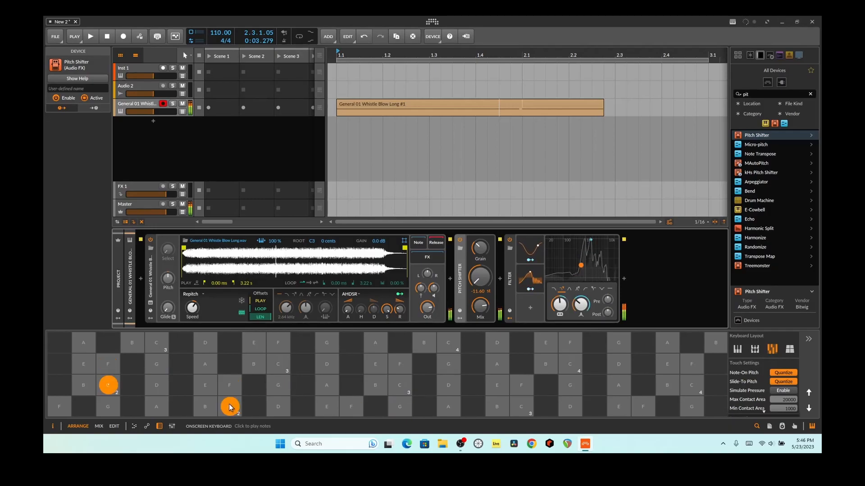
{"action": "left_click", "coordinate": [181, 407]}
{"action": "left_click", "coordinate": [205, 407]}
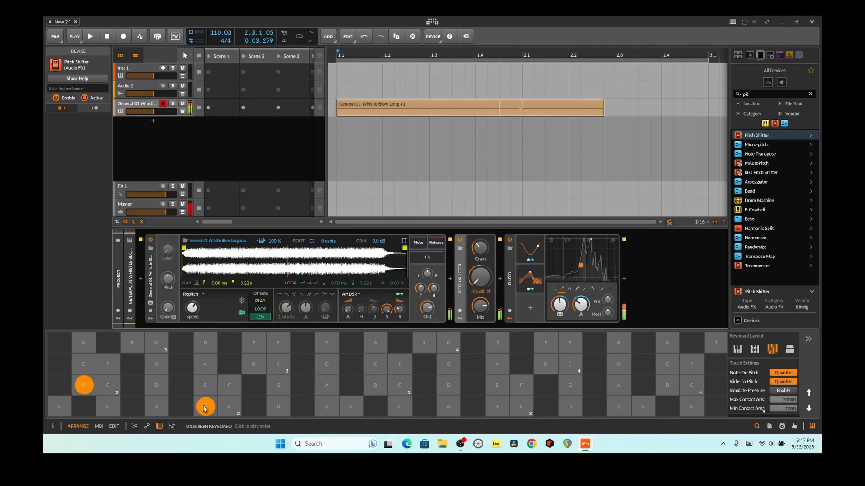
Try a Sampler playback speed of about 111% while playing E2 and F2.
{"action": "left_click_drag", "start_coordinate": [192, 307], "coordinate": [192, 312]}
{"action": "left_click", "coordinate": [205, 385]}
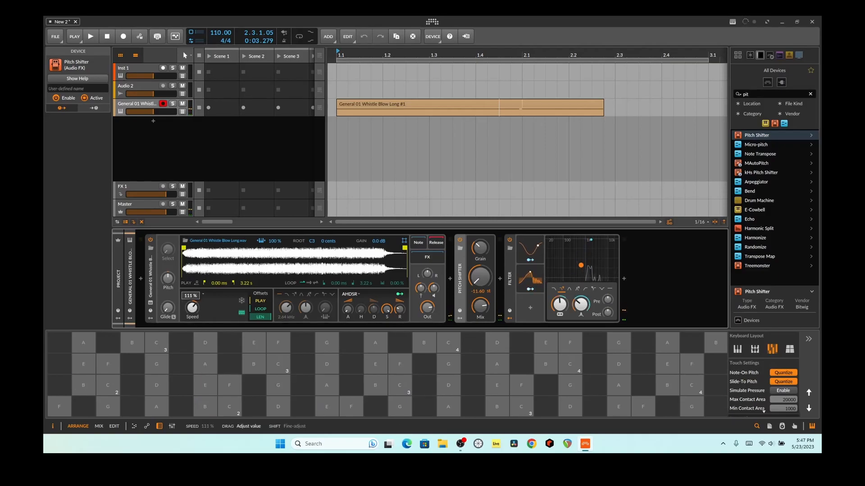
{"action": "left_click", "coordinate": [206, 386]}
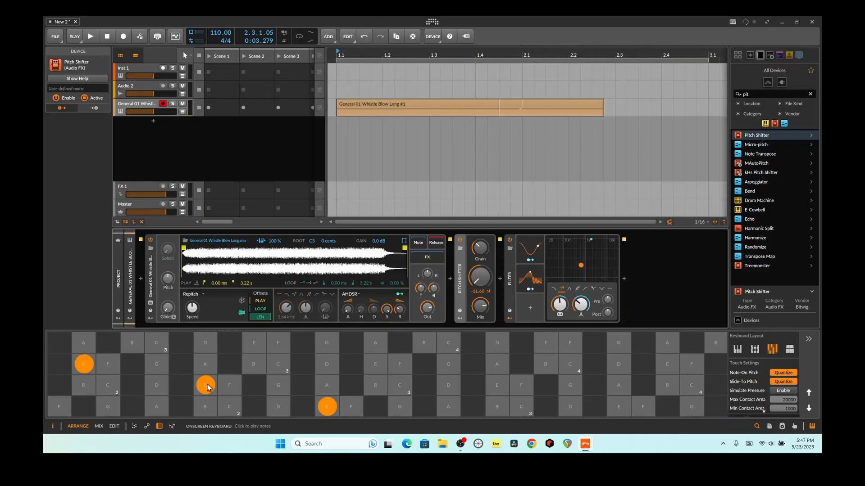
{"action": "left_click", "coordinate": [230, 386]}
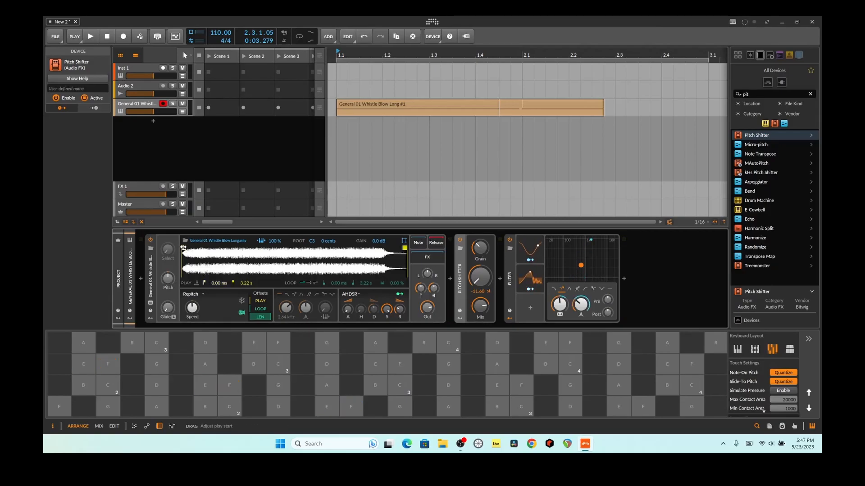
Move the whistle sample's play start to about 275 ms and audition notes across the keyboard.
{"action": "left_click_drag", "start_coordinate": [183, 247], "coordinate": [201, 247]}
{"action": "left_click", "coordinate": [229, 390]}
{"action": "left_click", "coordinate": [283, 373]}
{"action": "left_click", "coordinate": [285, 371]}
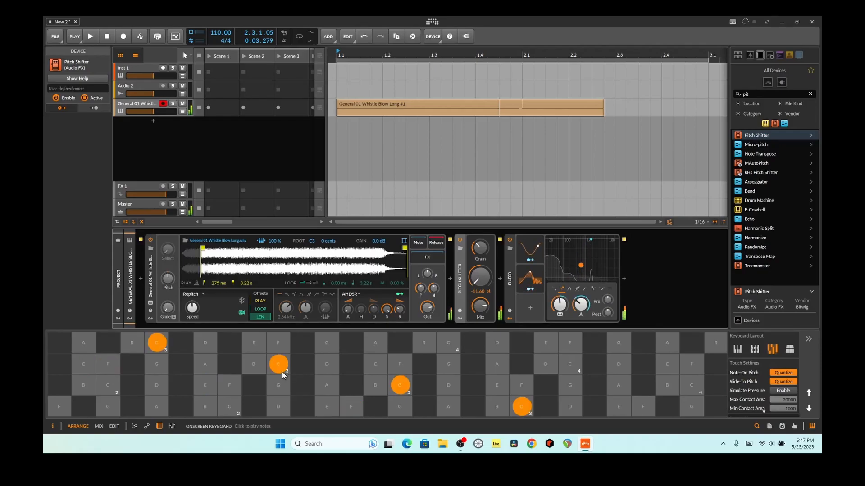
{"action": "left_click", "coordinate": [281, 389]}
{"action": "left_click", "coordinate": [322, 385]}
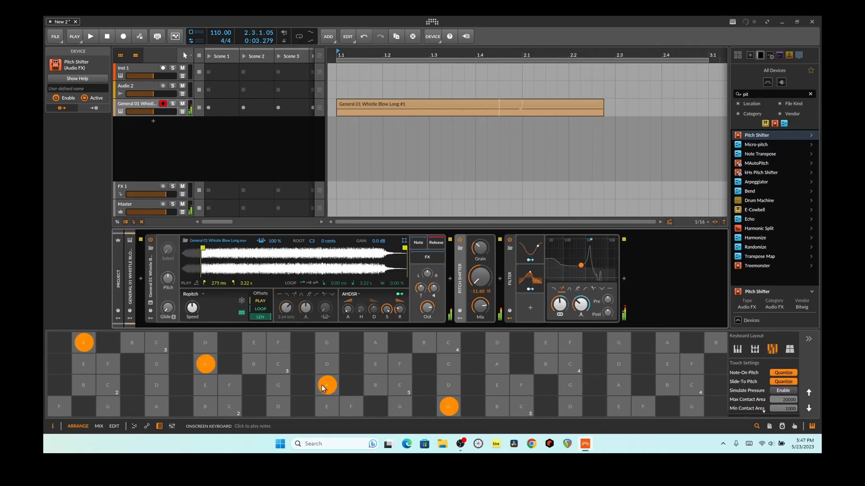
{"action": "left_click", "coordinate": [269, 386]}
{"action": "left_click", "coordinate": [212, 366]}
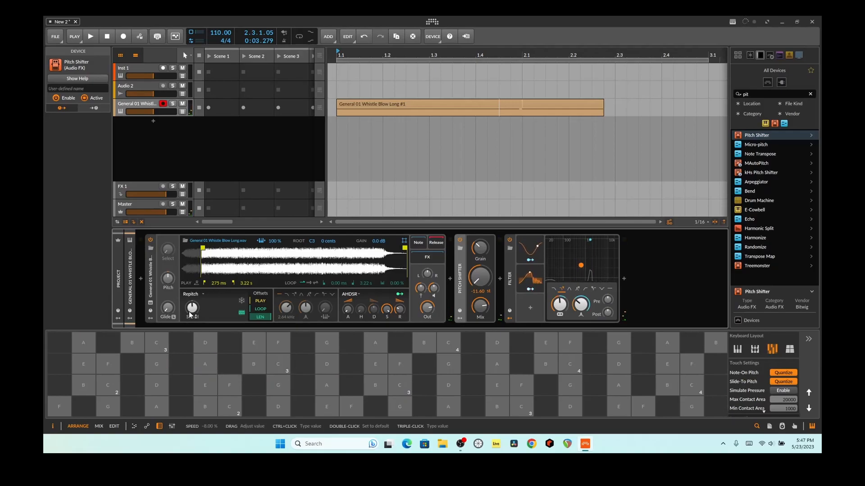
Lower the Sampler's speed to about -15% and set the Pitch Shifter's pitch to about -9.03 semitones, auditioning notes.
{"action": "left_click", "coordinate": [202, 377]}
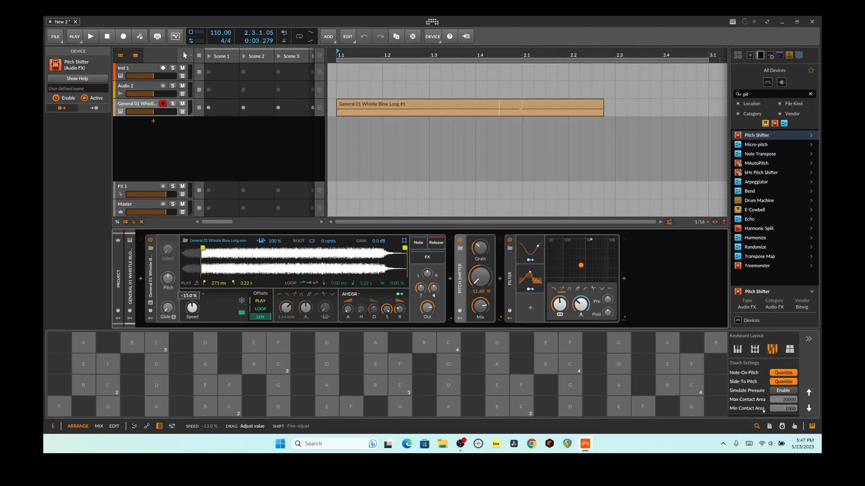
{"action": "left_click", "coordinate": [199, 369]}
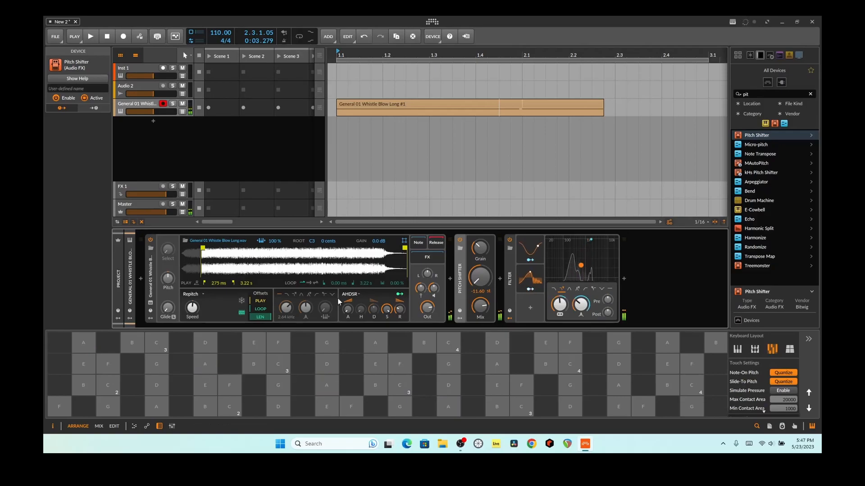
{"action": "left_click_drag", "start_coordinate": [479, 280], "coordinate": [479, 274]}
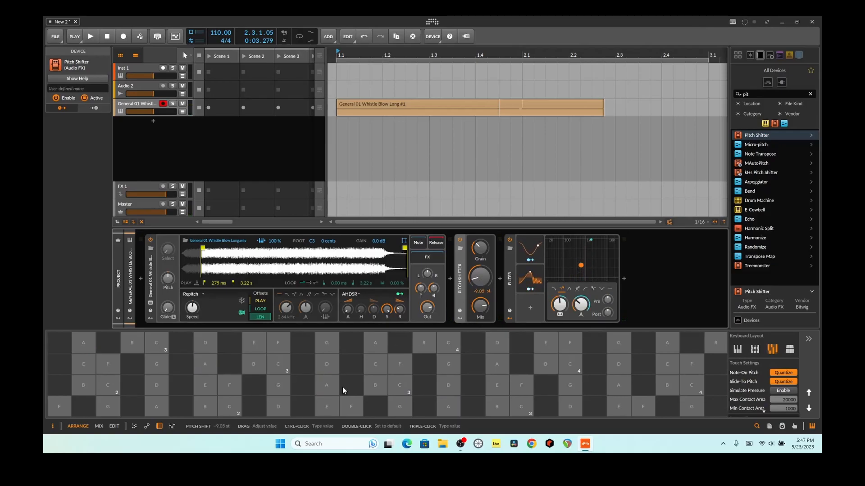
{"action": "left_click", "coordinate": [332, 387]}
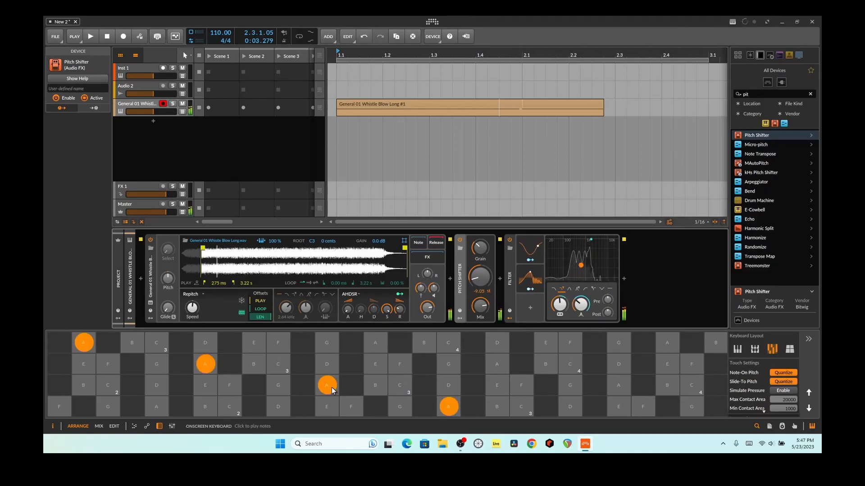
Add a Curves modulator to the Pitch Shifter and expand its settings.
{"action": "left_click", "coordinate": [460, 319]}
{"action": "left_click", "coordinate": [471, 247]}
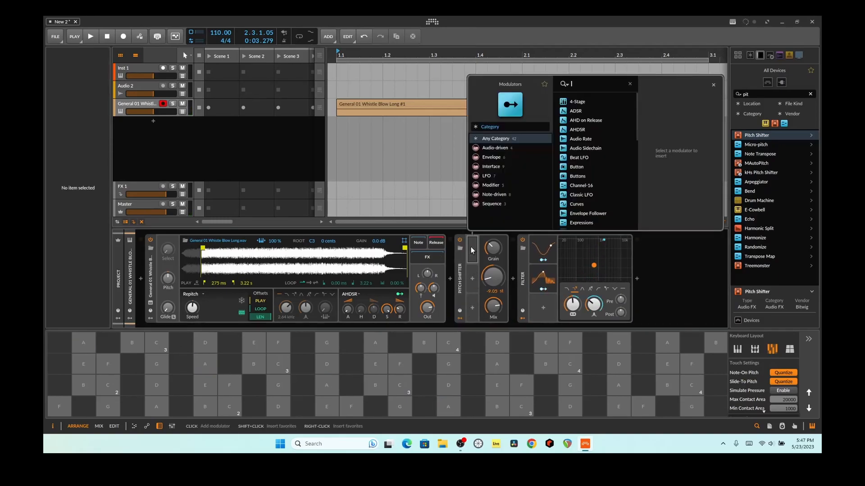
{"action": "double_click", "coordinate": [579, 204]}
{"action": "left_click", "coordinate": [485, 242]}
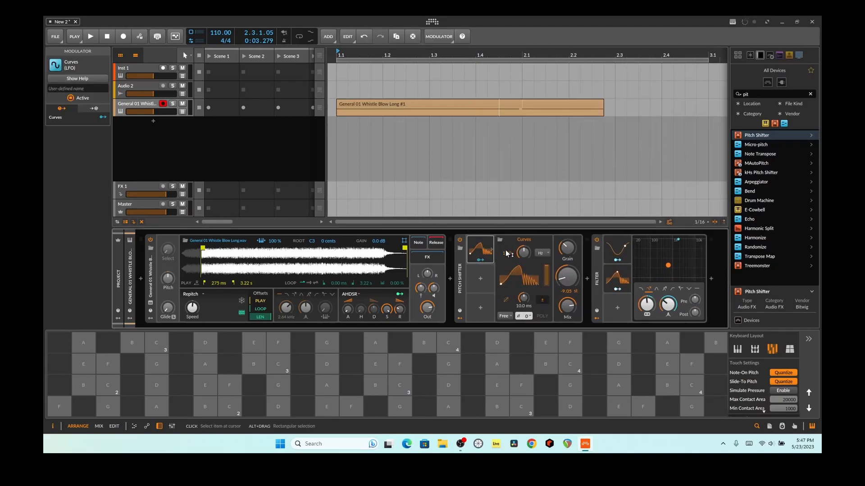
Replace the Curves modulator's default shape with a zigzag curve preset.
{"action": "left_click", "coordinate": [504, 276]}
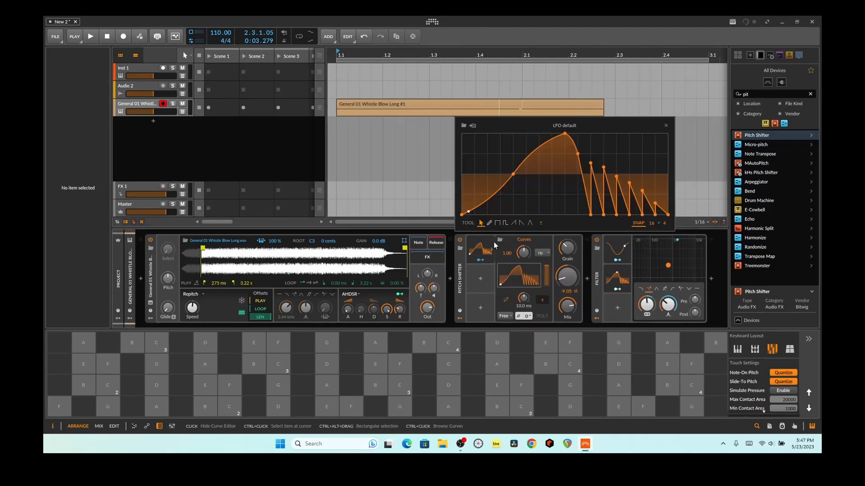
{"action": "left_click", "coordinate": [466, 127]}
{"action": "double_click", "coordinate": [594, 192]}
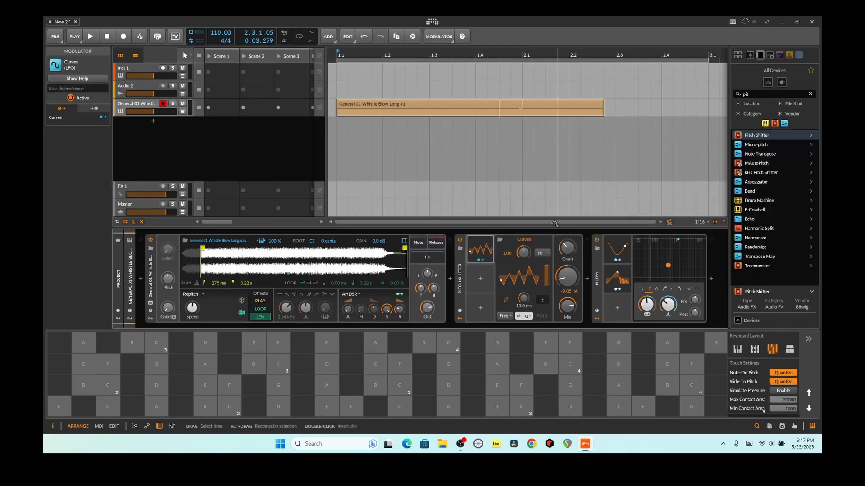
Map the Curves modulator to the Pitch Shifter's pitch with an amount of 1.050 and audition the result.
{"action": "left_click", "coordinate": [477, 261]}
{"action": "left_click_drag", "start_coordinate": [567, 277], "coordinate": [567, 273]}
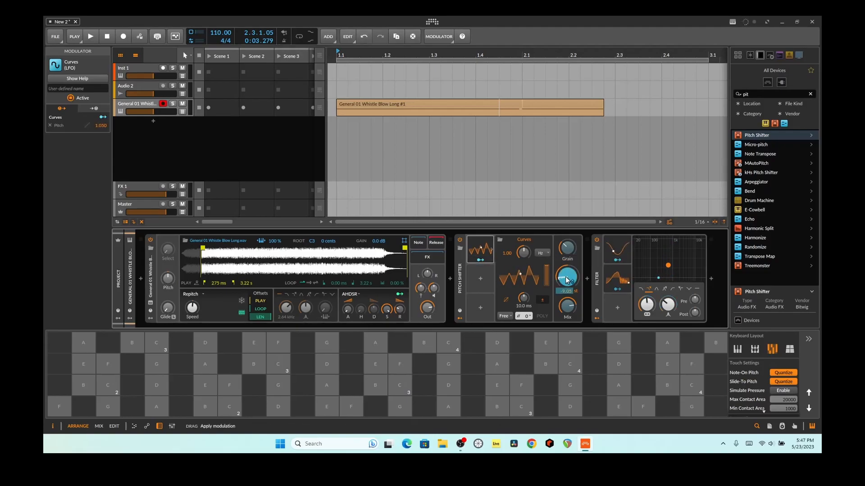
{"action": "left_click", "coordinate": [496, 367]}
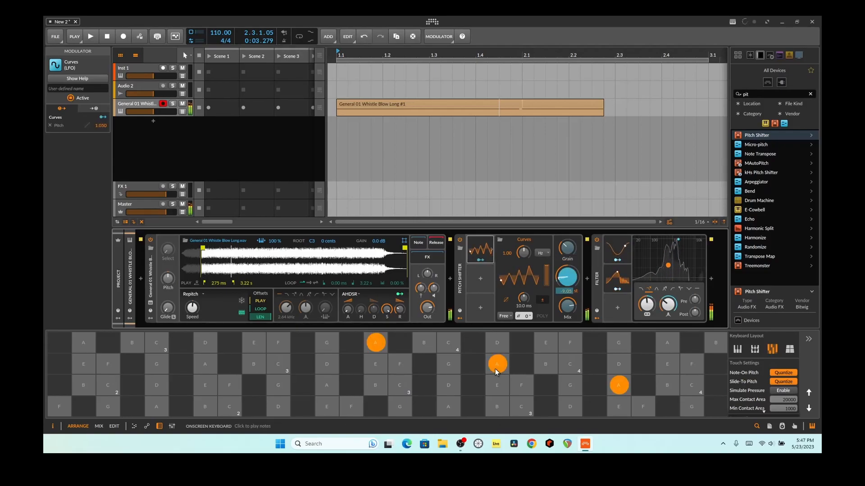
{"action": "left_click", "coordinate": [449, 385]}
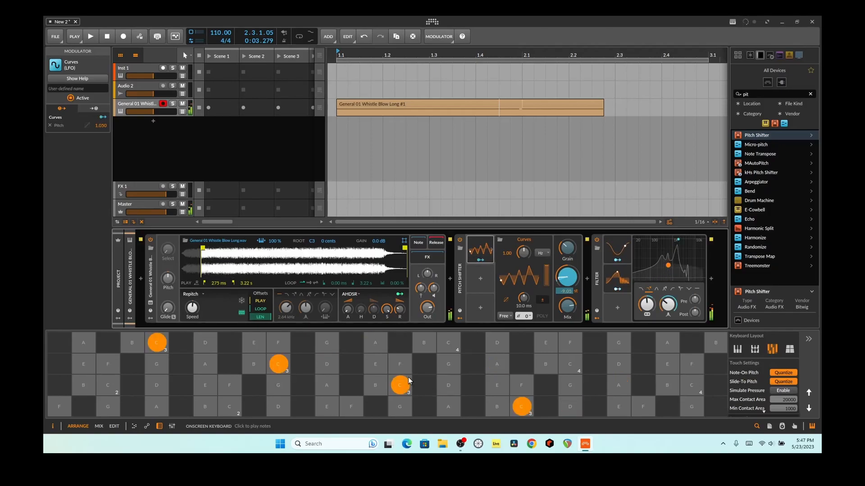
Raise the Sampler's envelope release time to about 9.66 s and play several overlapping notes.
{"action": "left_click_drag", "start_coordinate": [398, 311], "coordinate": [399, 280]}
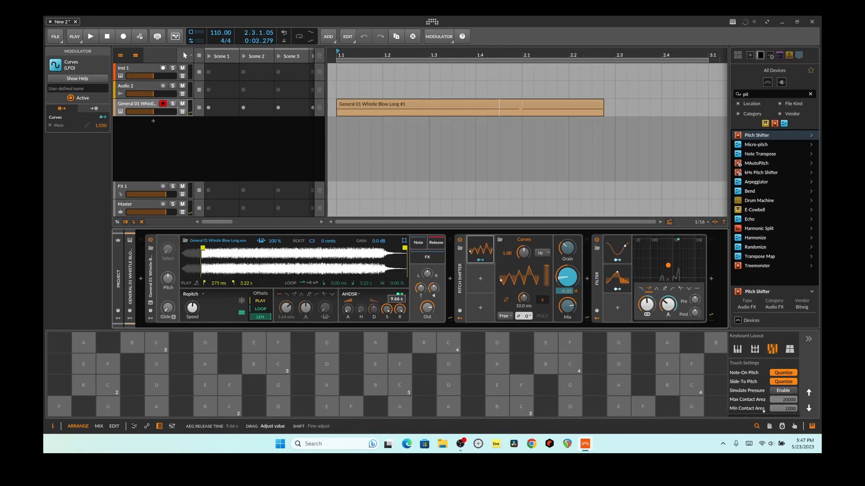
{"action": "left_click", "coordinate": [399, 381]}
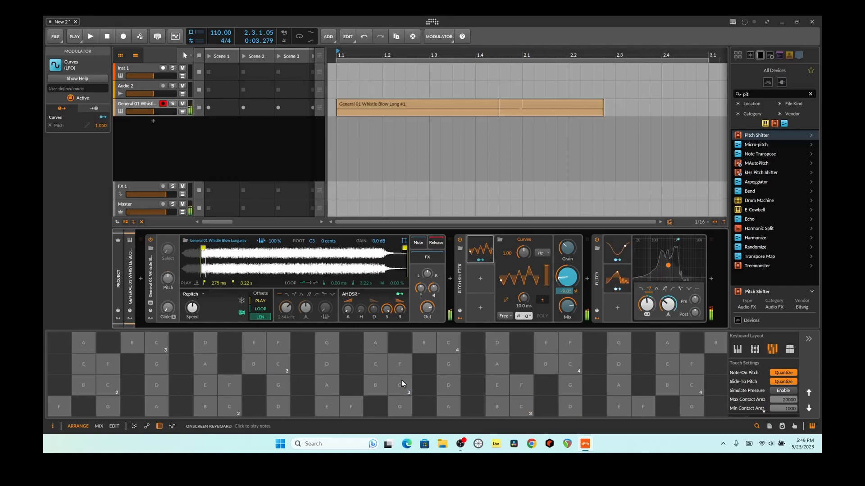
{"action": "left_click", "coordinate": [402, 380]}
{"action": "left_click", "coordinate": [434, 374]}
{"action": "left_click", "coordinate": [441, 373]}
{"action": "left_click", "coordinate": [506, 354]}
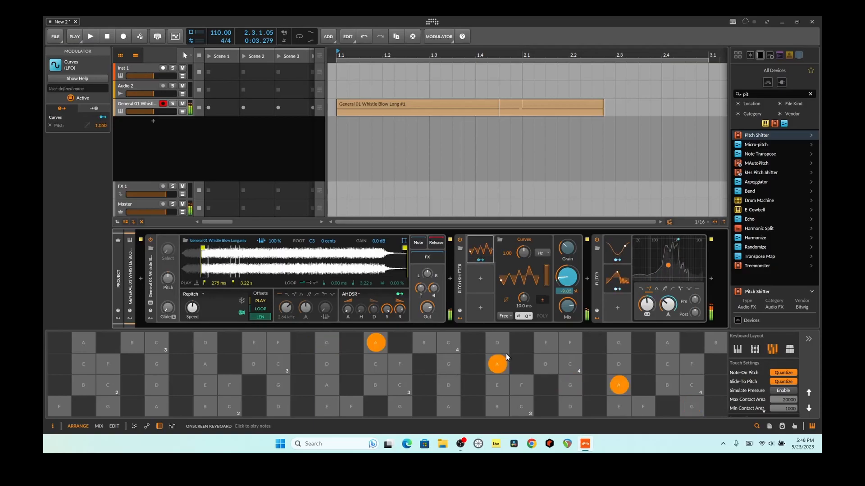
Freeze the Sampler's playback position and add a Keytrack+ modulator to the Sampler.
{"action": "left_click", "coordinate": [243, 301]}
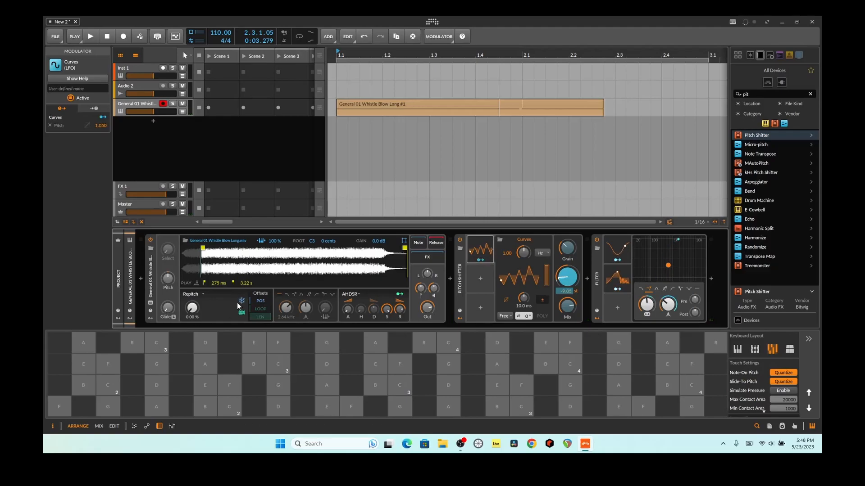
{"action": "left_click", "coordinate": [152, 318]}
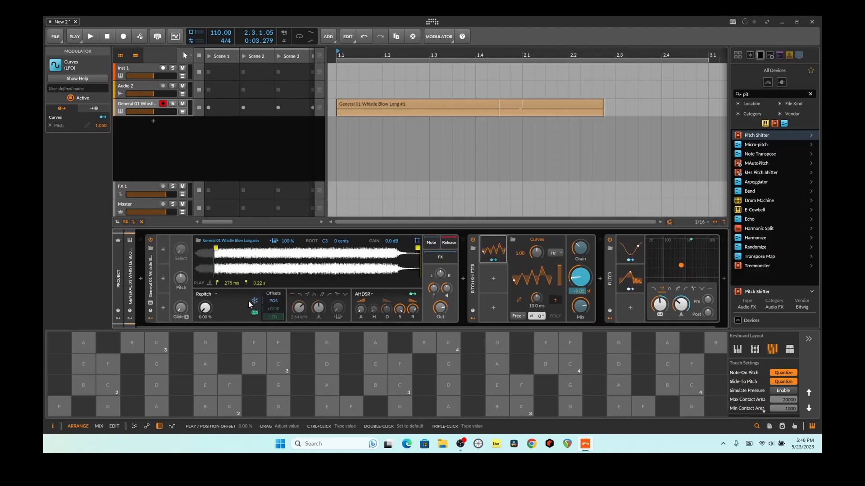
{"action": "left_click", "coordinate": [163, 249]}
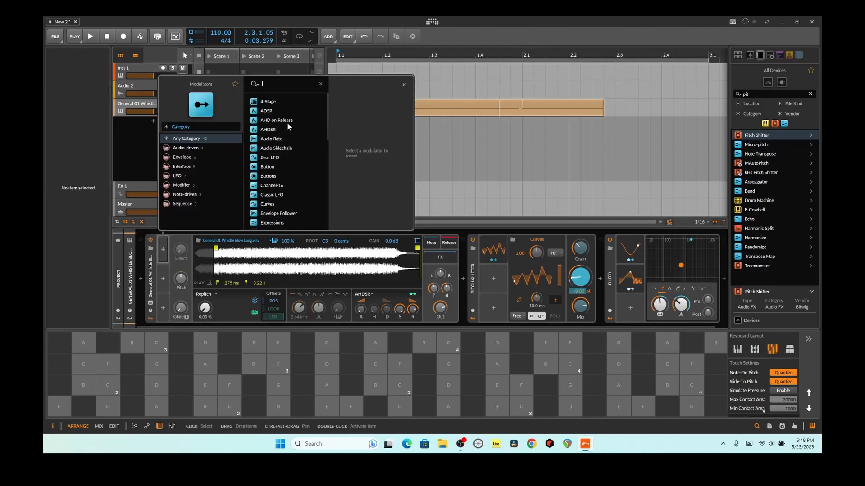
{"action": "type", "text": "key"}
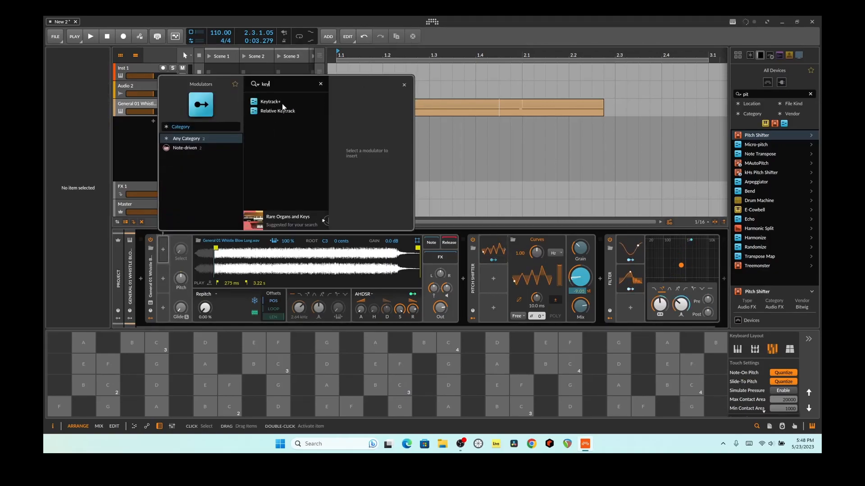
{"action": "double_click", "coordinate": [270, 104]}
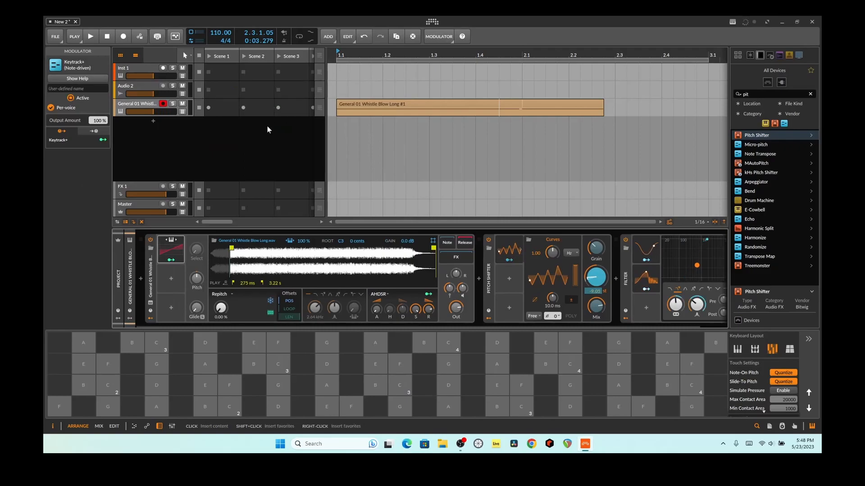
Map Keytrack+ to the Sampler's playhead position with an amount of 1.000 and play several notes.
{"action": "left_click_drag", "start_coordinate": [291, 301], "coordinate": [290, 270]}
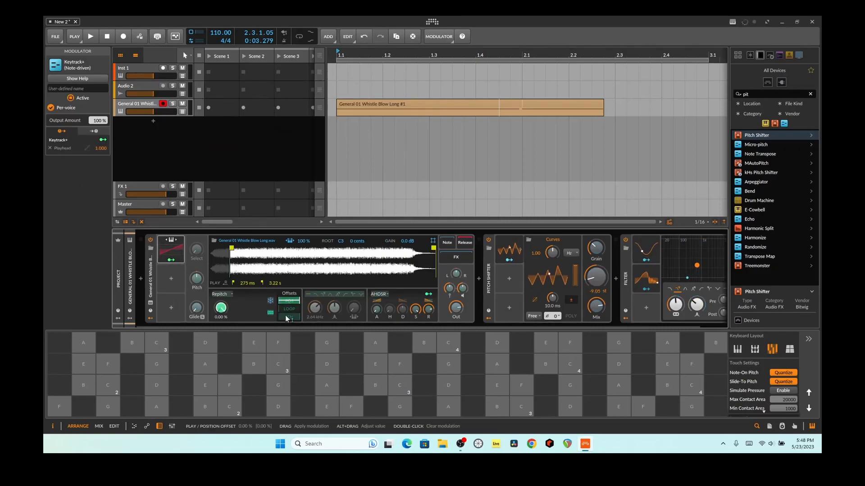
{"action": "left_click", "coordinate": [267, 388]}
{"action": "left_click_drag", "start_coordinate": [270, 374], "coordinate": [376, 363]}
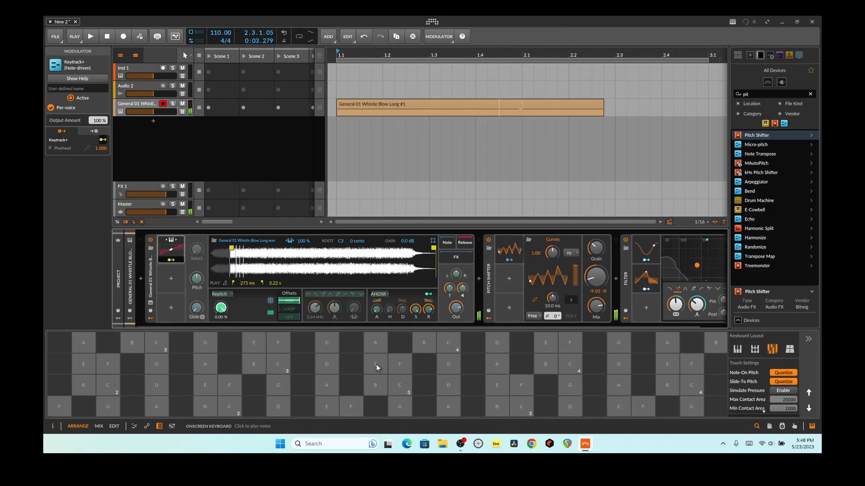
{"action": "left_click", "coordinate": [377, 364]}
{"action": "left_click", "coordinate": [279, 402]}
{"action": "left_click", "coordinate": [277, 385]}
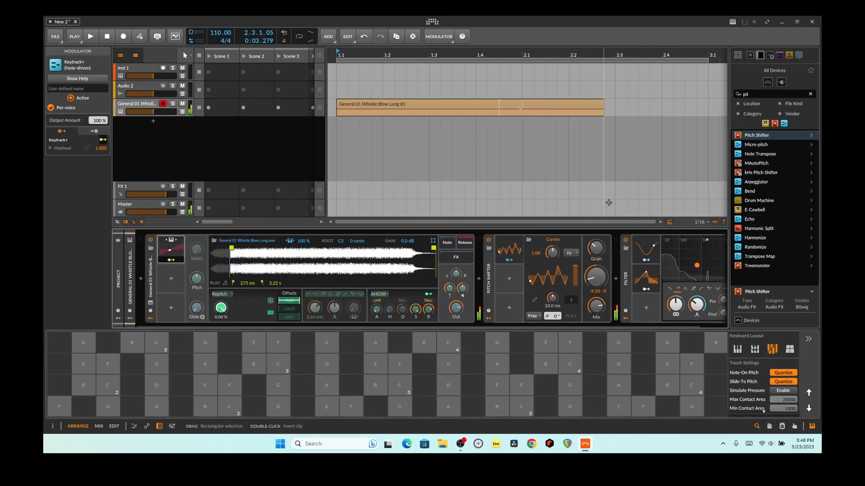
Disable the Filter device and audition a descending run of notes down to C3.
{"action": "left_click", "coordinate": [626, 240]}
{"action": "left_click", "coordinate": [398, 383]}
{"action": "left_click", "coordinate": [380, 368]}
{"action": "left_click", "coordinate": [326, 367]}
{"action": "left_click", "coordinate": [326, 368]}
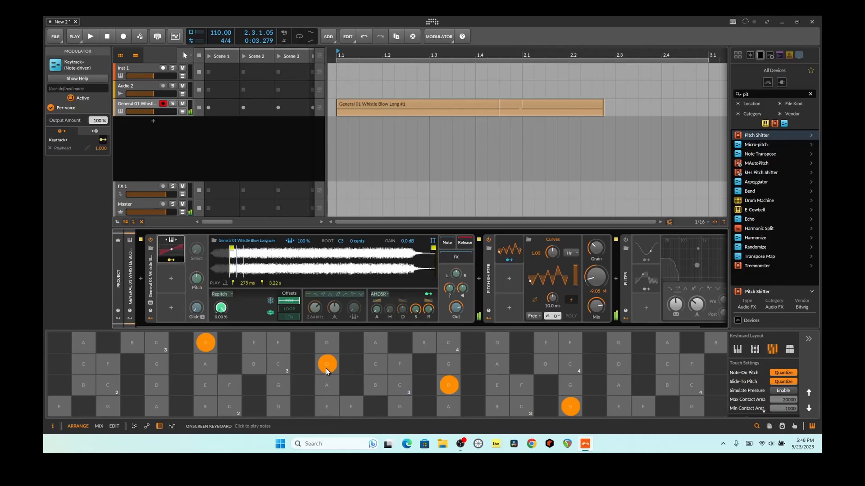
{"action": "left_click", "coordinate": [301, 369]}
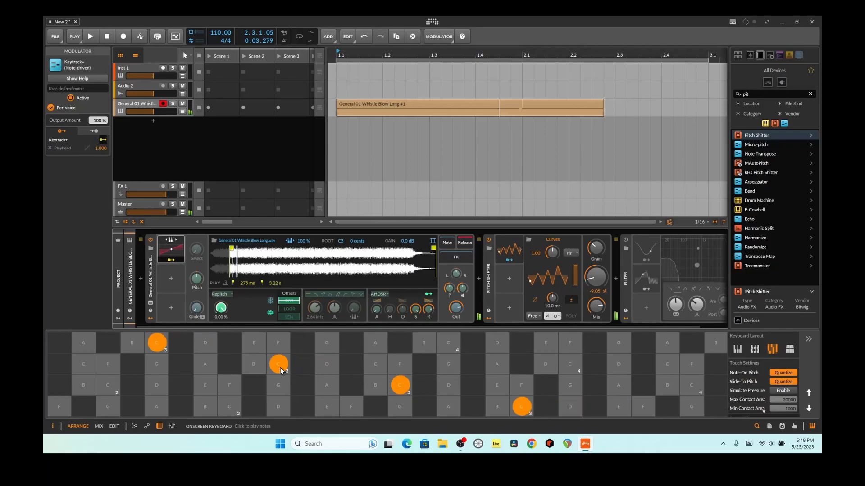
Reduce the Keytrack+ playhead modulation amount to 0.830 and audition C3.
{"action": "left_click_drag", "start_coordinate": [219, 315], "coordinate": [218, 286]}
{"action": "left_click", "coordinate": [299, 366]}
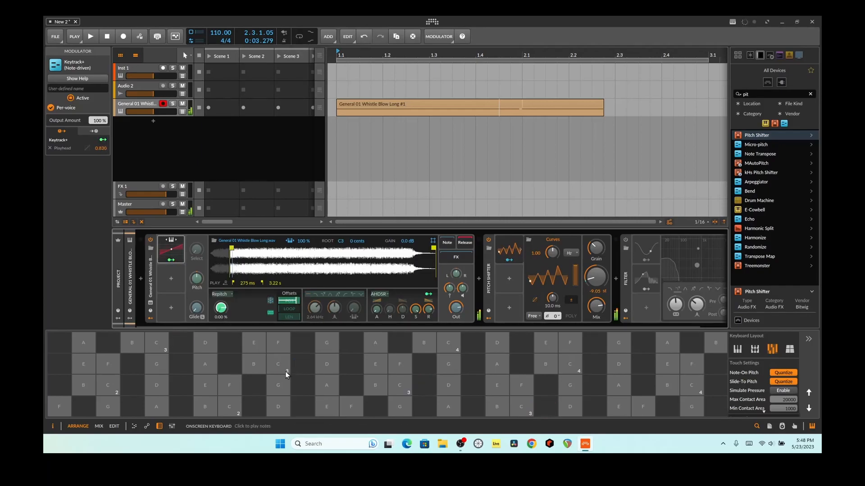
{"action": "left_click", "coordinate": [279, 370]}
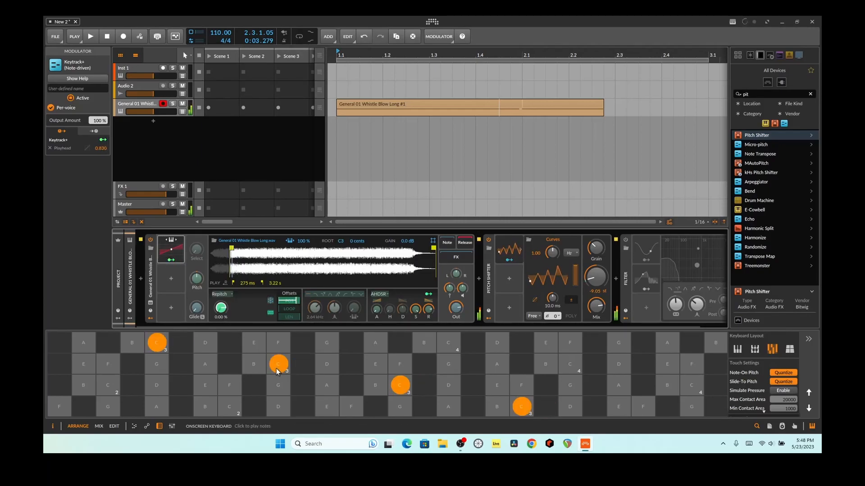
Disable the Pitch Shifter and map Keytrack+ to the Sampler's envelope release with an amount of +7.413 while auditioning notes.
{"action": "left_click", "coordinate": [488, 240]}
{"action": "left_click", "coordinate": [452, 365]}
{"action": "left_click_drag", "start_coordinate": [426, 319], "coordinate": [426, 328]}
{"action": "left_click", "coordinate": [448, 364]}
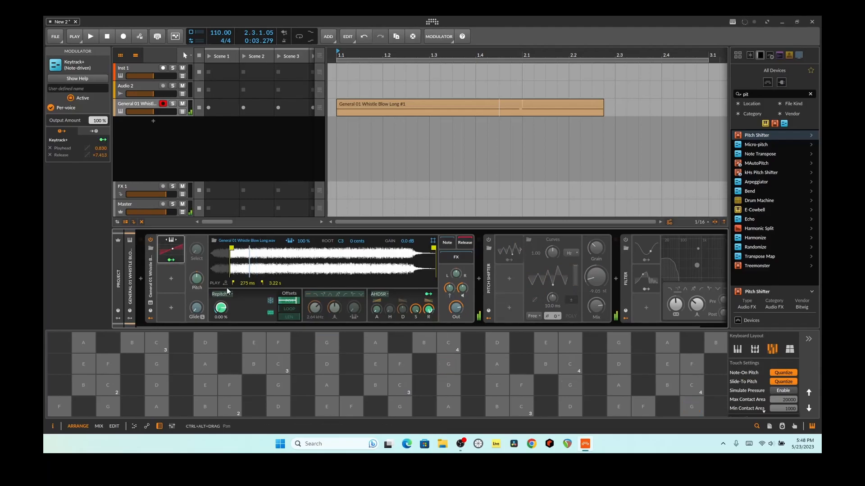
Leave modulation mapping and set the Sampler's playback position offset to 13.0 % while auditioning notes.
{"action": "left_click", "coordinate": [170, 261]}
{"action": "left_click", "coordinate": [170, 261]}
{"action": "left_click", "coordinate": [170, 261]}
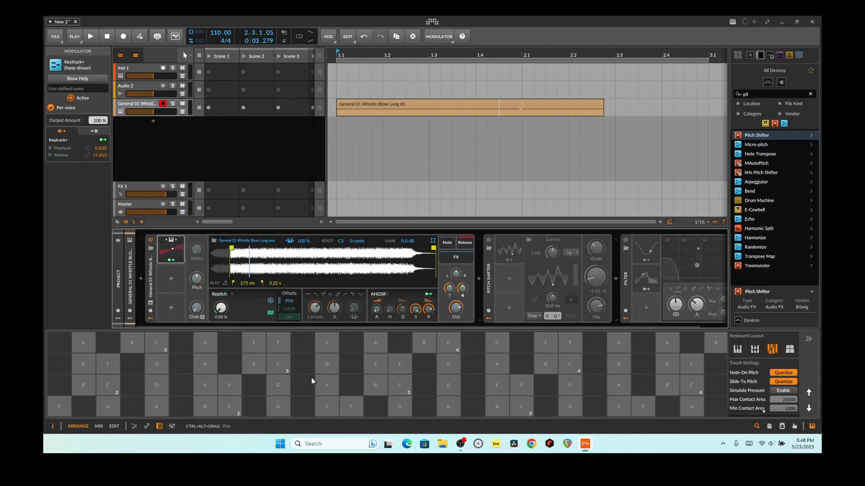
{"action": "left_click_drag", "start_coordinate": [220, 310], "coordinate": [221, 303]}
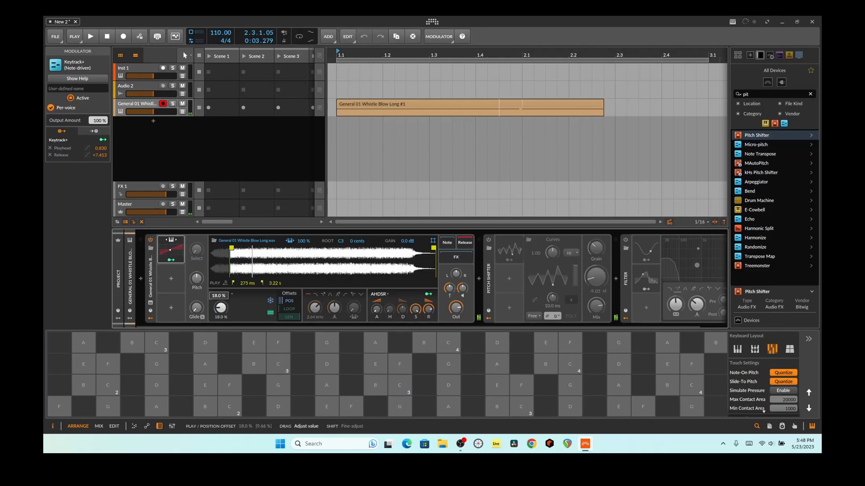
{"action": "left_click", "coordinate": [274, 343]}
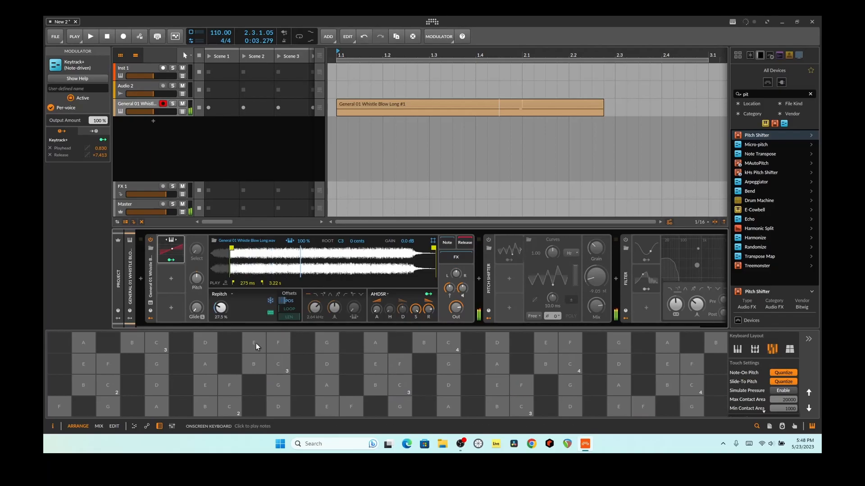
{"action": "left_click_drag", "start_coordinate": [221, 309], "coordinate": [220, 319]}
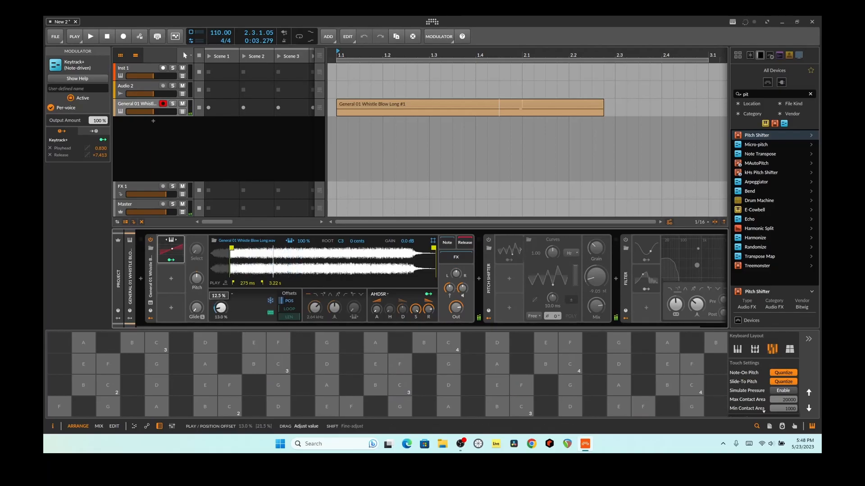
{"action": "mouse_move", "coordinate": [221, 309]}
{"action": "left_mouse_down"}
{"action": "mouse_move", "coordinate": [220, 293]}
{"action": "mouse_move", "coordinate": [221, 331]}
{"action": "mouse_move", "coordinate": [220, 310]}
{"action": "left_mouse_up"}
Open the curve editor of the Sampler's Keytrack+ modulator.
{"action": "left_click", "coordinate": [171, 260]}
{"action": "left_click", "coordinate": [165, 254]}
{"action": "left_click", "coordinate": [168, 260]}
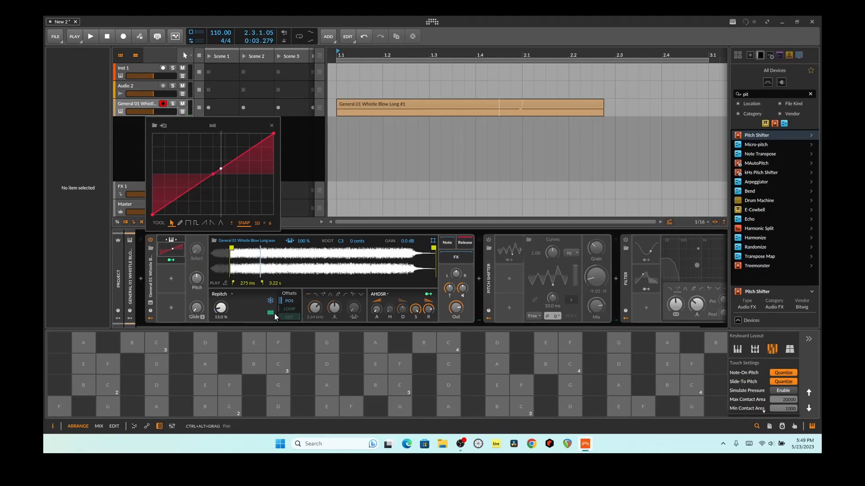
Unfreeze the Sampler so the sample plays normally and audition notes across the keyboard.
{"action": "left_click", "coordinate": [272, 301]}
{"action": "left_click", "coordinate": [277, 365]}
{"action": "left_click", "coordinate": [276, 347]}
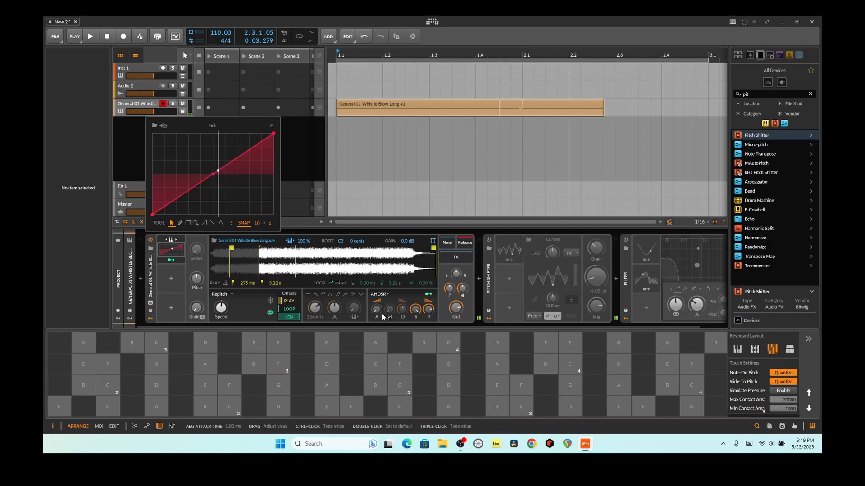
{"action": "left_click", "coordinate": [326, 364]}
{"action": "left_click", "coordinate": [497, 363]}
{"action": "left_click", "coordinate": [546, 364]}
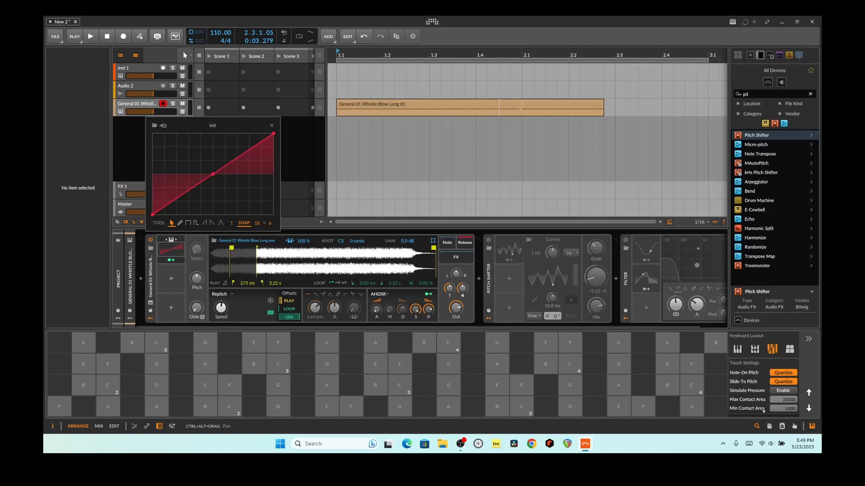
Re-enable the Pitch Shifter, load the Hedgehog I preset into its Curves modulator and audition several notes.
{"action": "left_click", "coordinate": [489, 239]}
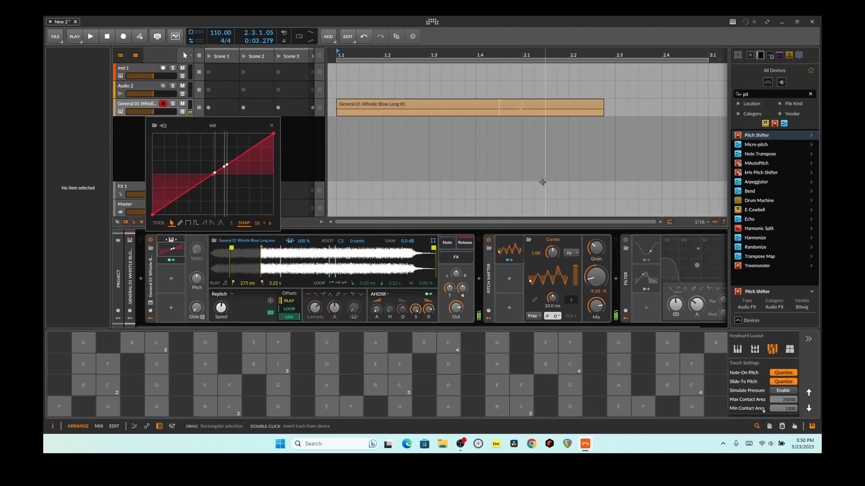
{"action": "left_click", "coordinate": [548, 278]}
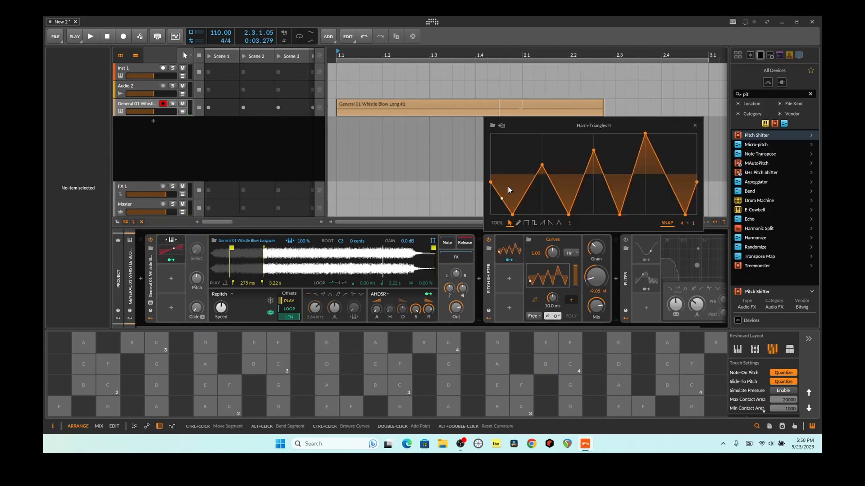
{"action": "left_click", "coordinate": [492, 125]}
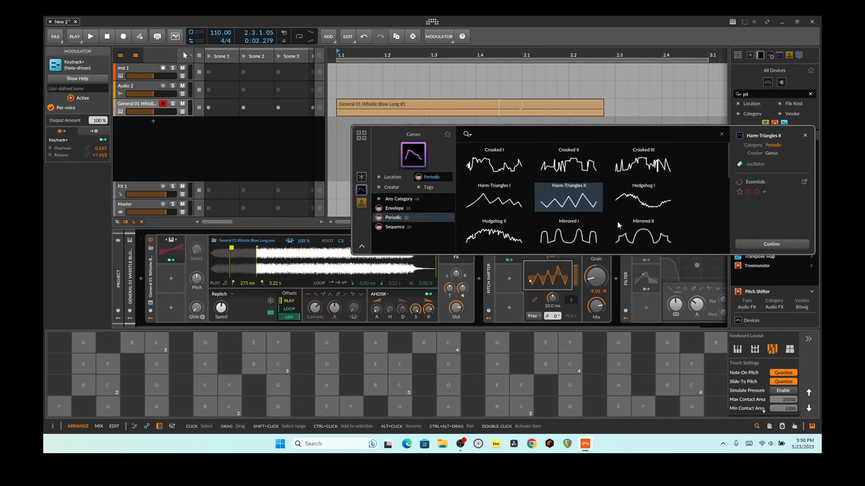
{"action": "double_click", "coordinate": [636, 199]}
{"action": "key", "text": "f"}
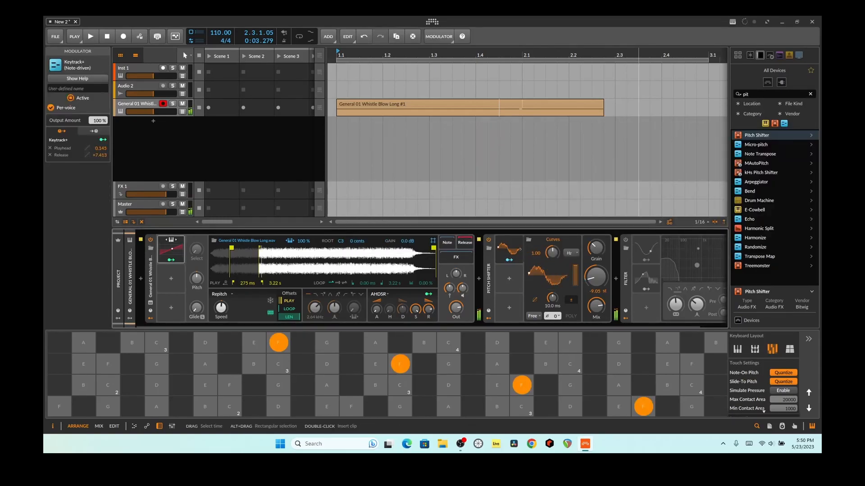
{"action": "key", "text": "k"}
{"action": "key", "text": "l"}
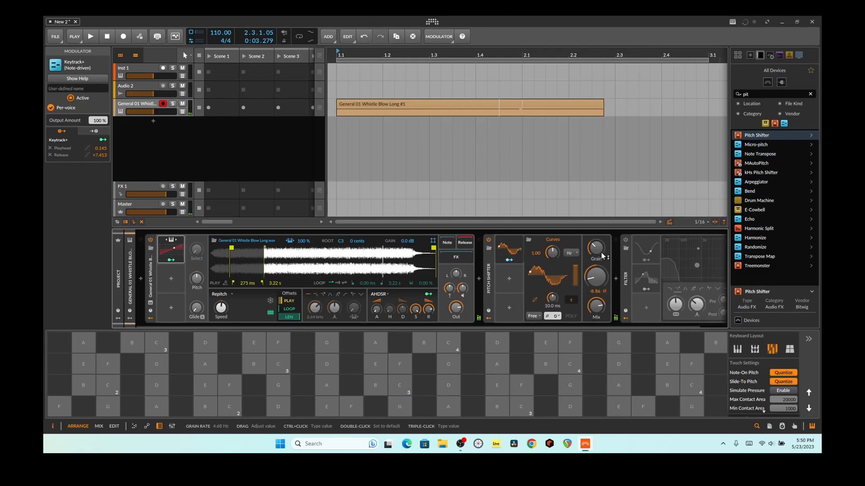
Re-enable the Filter and raise its cutoff frequency while auditioning high notes.
{"action": "left_click", "coordinate": [617, 361]}
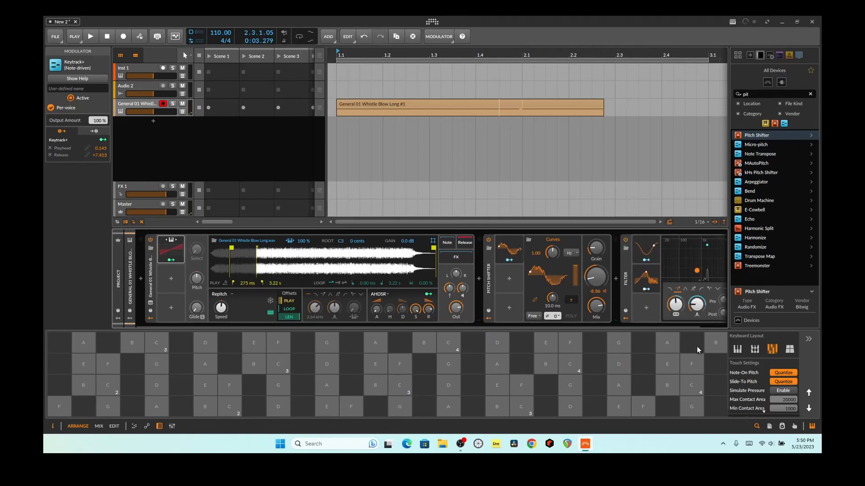
{"action": "left_click", "coordinate": [695, 367]}
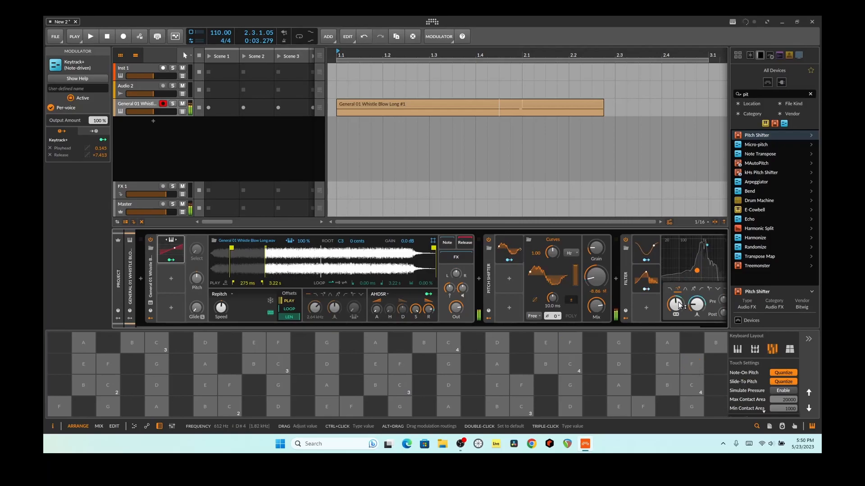
{"action": "left_click", "coordinate": [672, 354]}
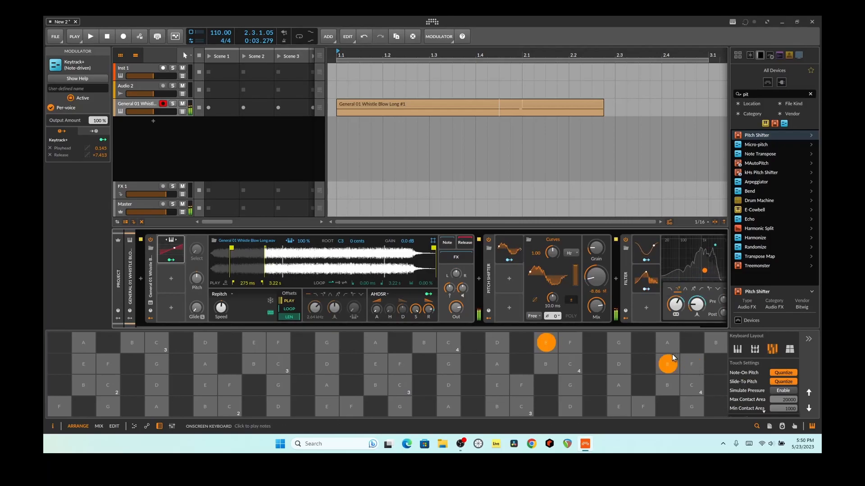
{"action": "left_click", "coordinate": [672, 355]}
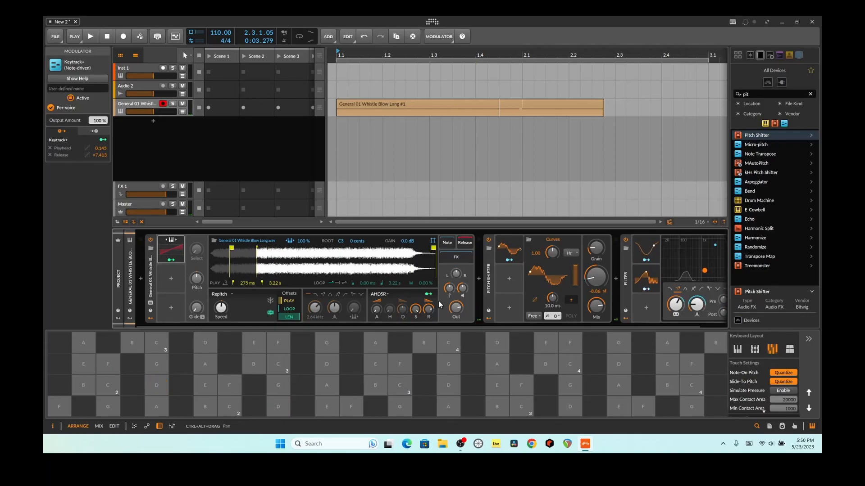
{"action": "left_click", "coordinate": [379, 296]}
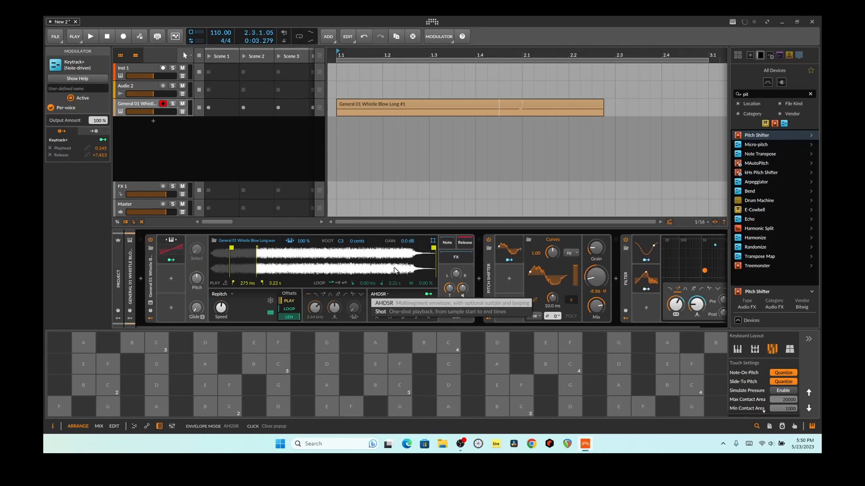
{"action": "left_click", "coordinate": [403, 164]}
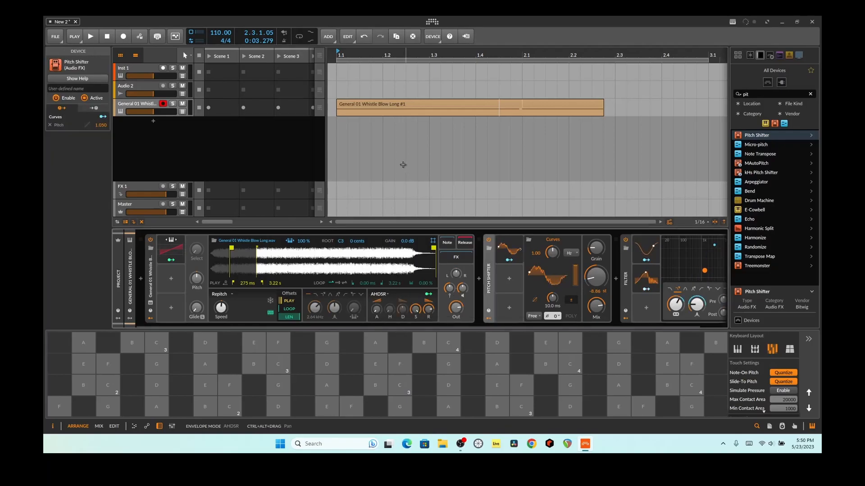
Browse the list of available modulators for the Sampler's empty modulator slot, then dismiss it without adding one.
{"action": "left_click", "coordinate": [171, 278]}
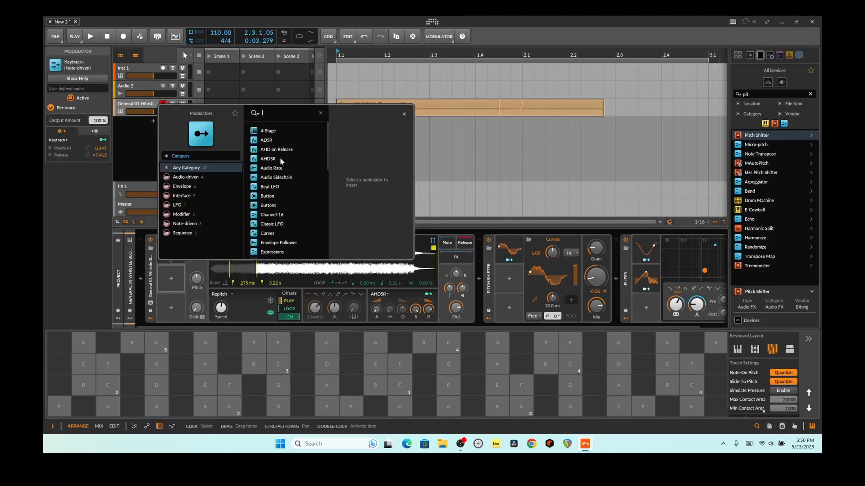
{"action": "scroll", "coordinate": [281, 203], "scroll_direction": "down", "scroll_amount": 1}
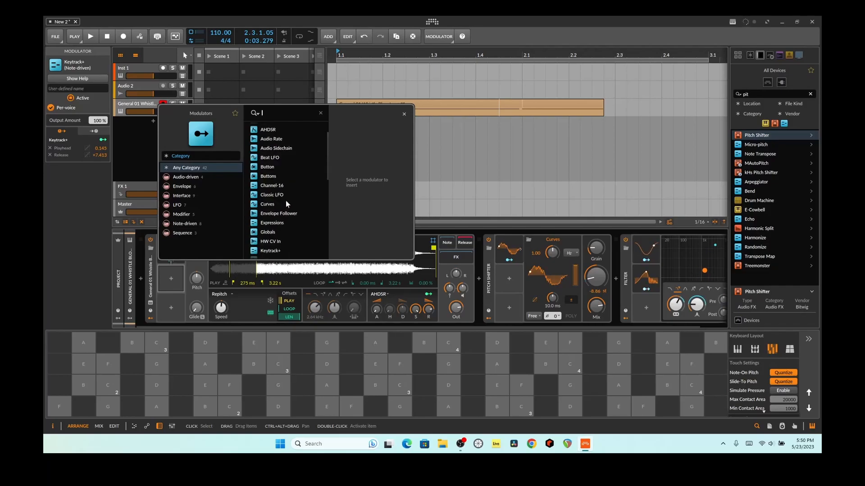
{"action": "scroll", "coordinate": [285, 200], "scroll_direction": "down", "scroll_amount": 1}
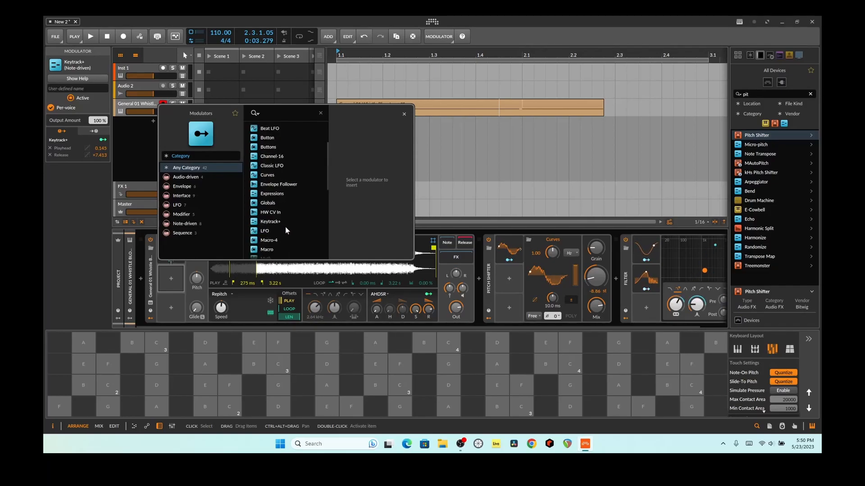
{"action": "scroll", "coordinate": [285, 226], "scroll_direction": "down", "scroll_amount": 1}
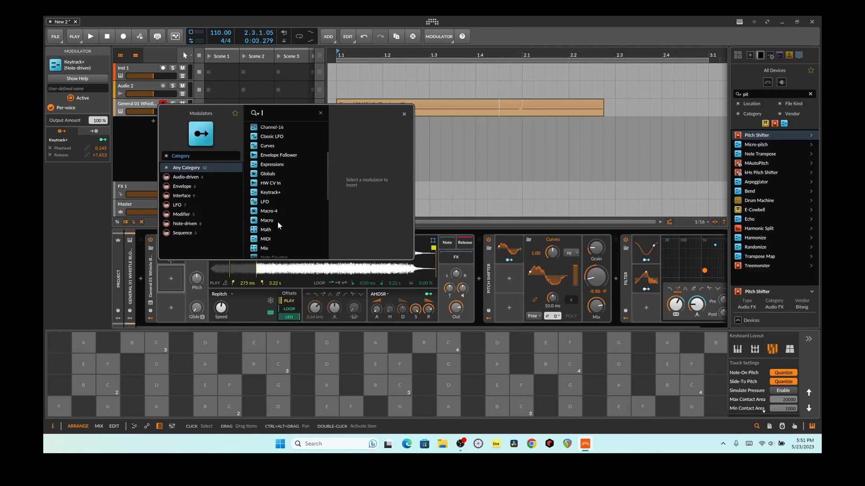
{"action": "scroll", "coordinate": [277, 218], "scroll_direction": "down", "scroll_amount": 2}
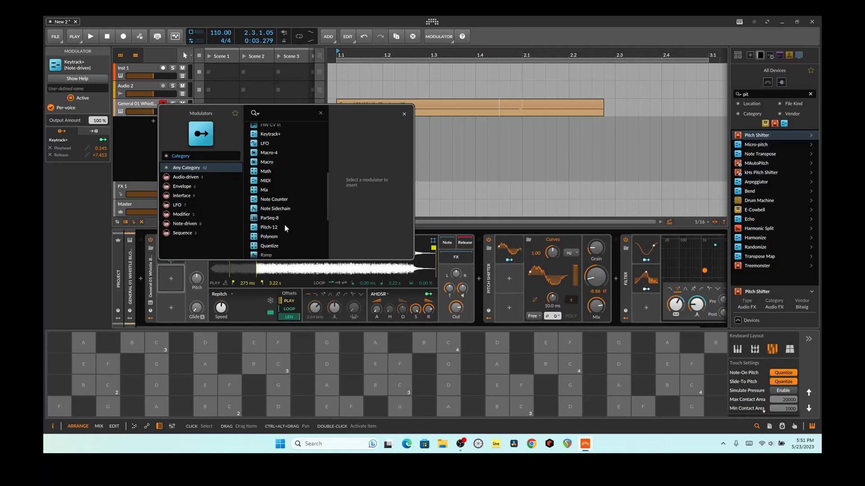
{"action": "scroll", "coordinate": [285, 238], "scroll_direction": "down", "scroll_amount": 3}
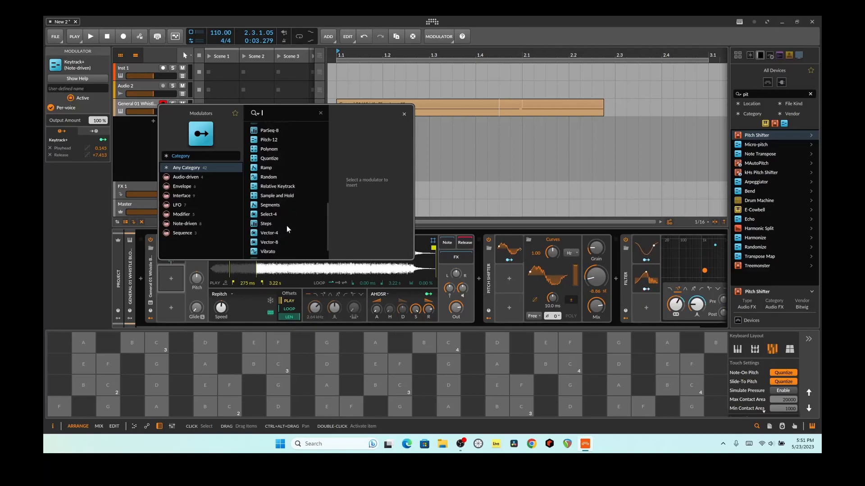
{"action": "scroll", "coordinate": [287, 226], "scroll_direction": "up", "scroll_amount": 1}
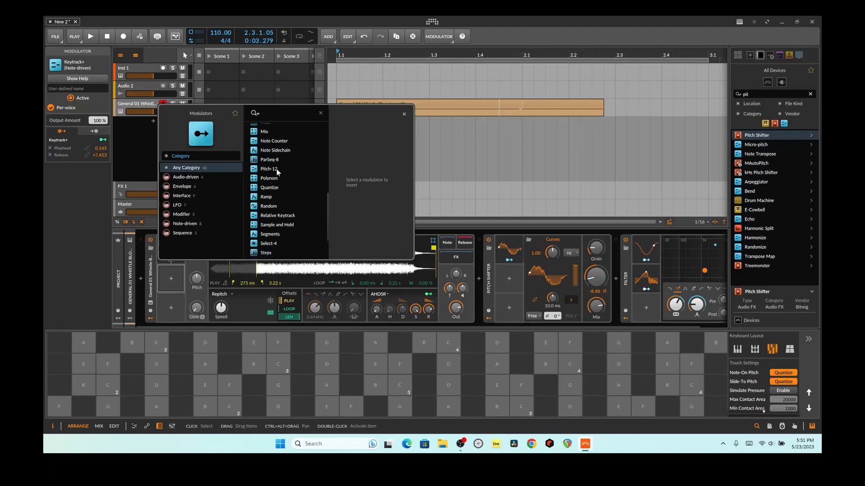
{"action": "scroll", "coordinate": [277, 171], "scroll_direction": "up", "scroll_amount": 4}
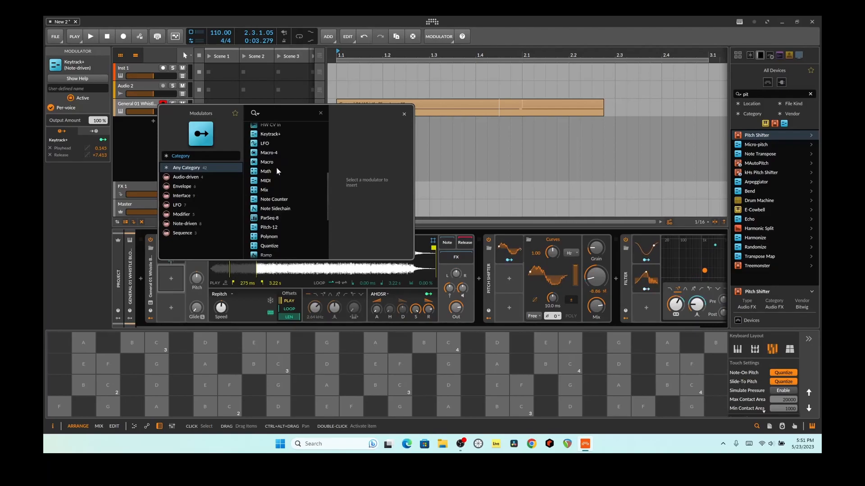
{"action": "key", "text": "Escape"}
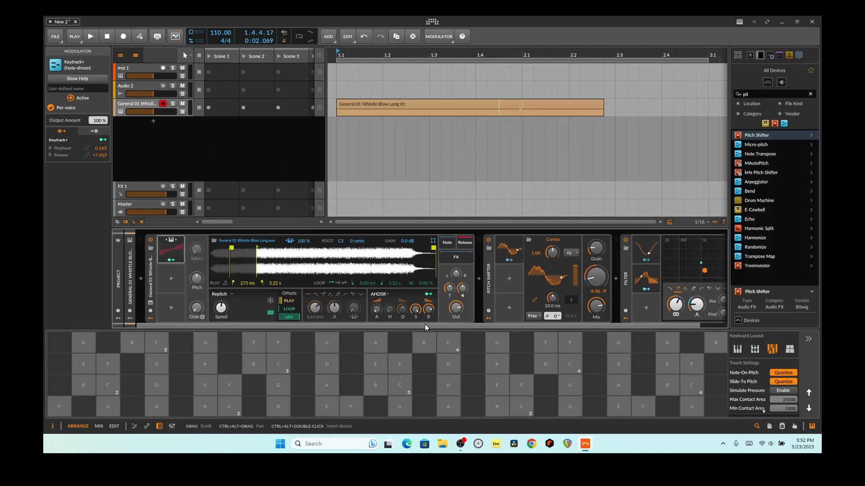
Delete the Filter device that follows the Pitch Shifter in the device chain.
{"action": "scroll", "coordinate": [425, 324], "scroll_direction": "right", "scroll_amount": 1}
{"action": "left_click", "coordinate": [597, 269]}
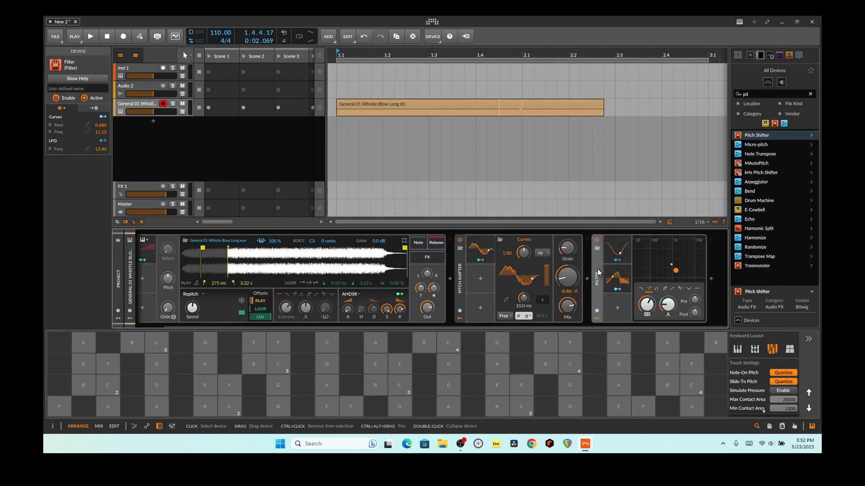
{"action": "key", "text": "Delete"}
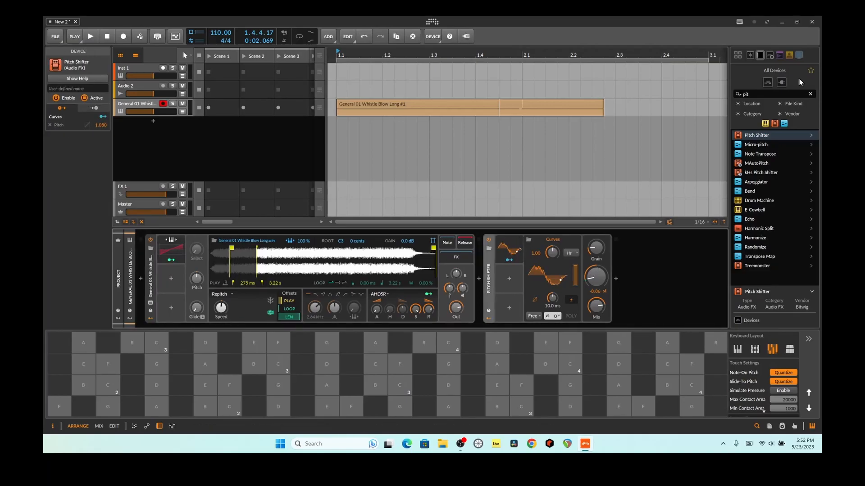
Search the device browser for "efx" and insert Efx FRAGMENTS after the Pitch Shifter.
{"action": "left_click", "coordinate": [737, 93]}
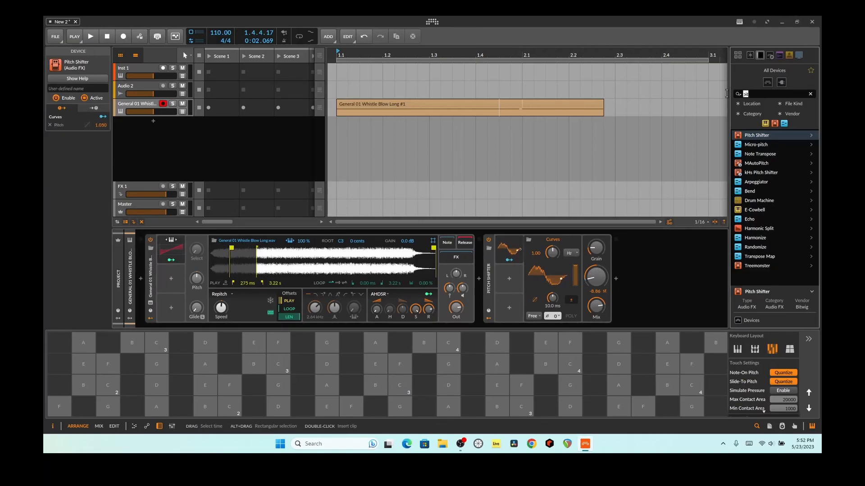
{"action": "key", "text": "BackSpace"}
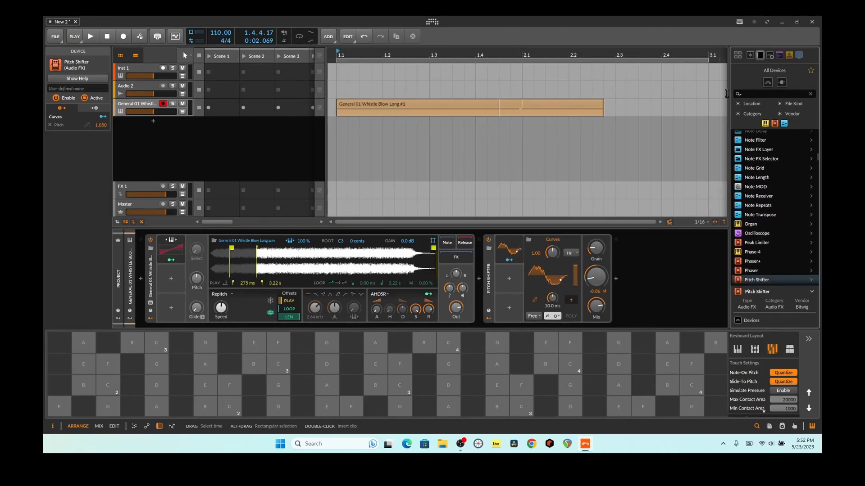
{"action": "type", "text": "ef"}
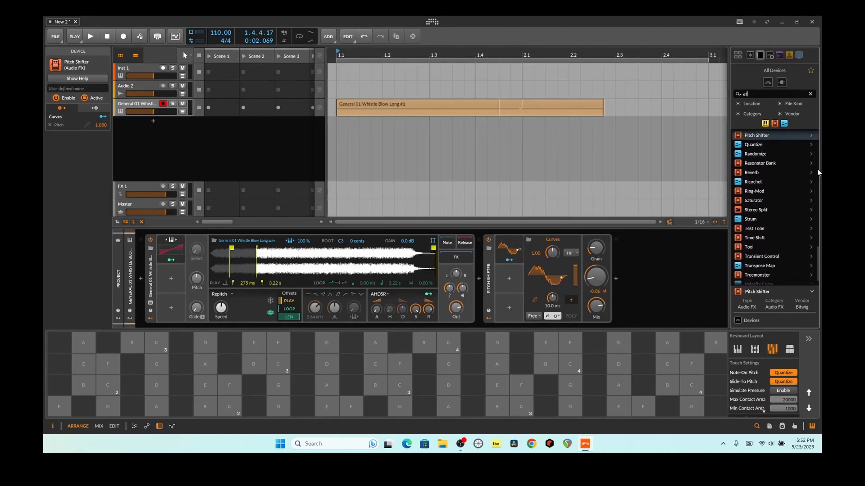
{"action": "type", "text": "x"}
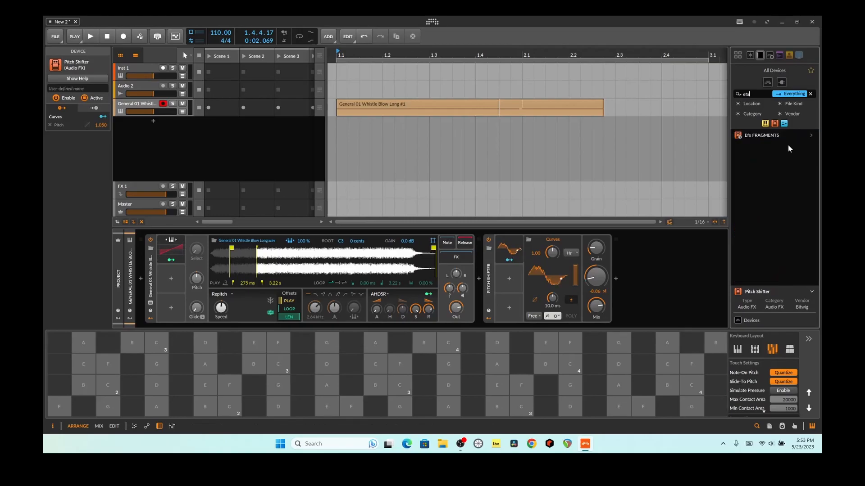
{"action": "mouse_move", "coordinate": [752, 134]}
{"action": "left_mouse_down"}
{"action": "mouse_move", "coordinate": [688, 274]}
{"action": "mouse_move", "coordinate": [669, 280]}
{"action": "left_mouse_up"}
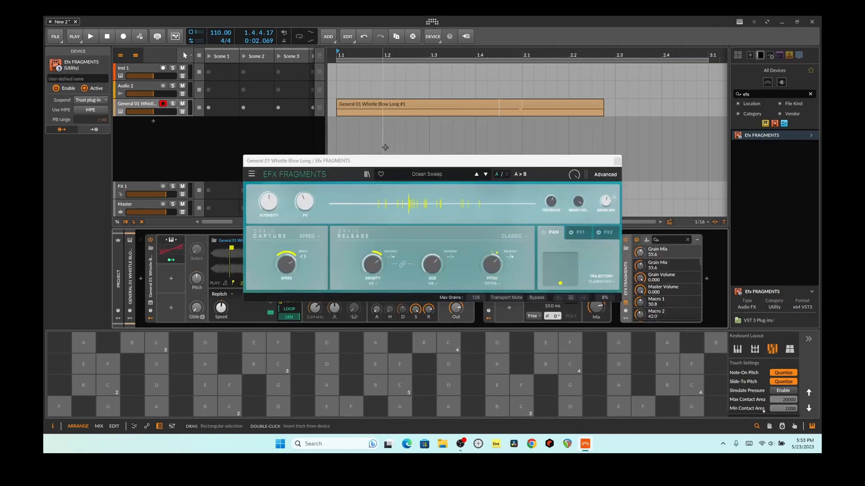
Try the Efx FRAGMENTS presets 1 Bar Glimmers, Dampened 5ths and Past Lives while auditioning notes, dismissing the update notification.
{"action": "left_click", "coordinate": [487, 174]}
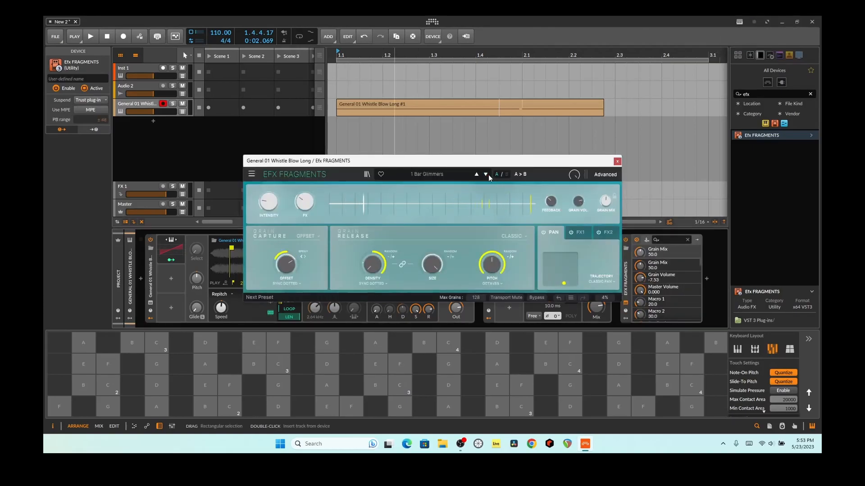
{"action": "left_click", "coordinate": [450, 374]}
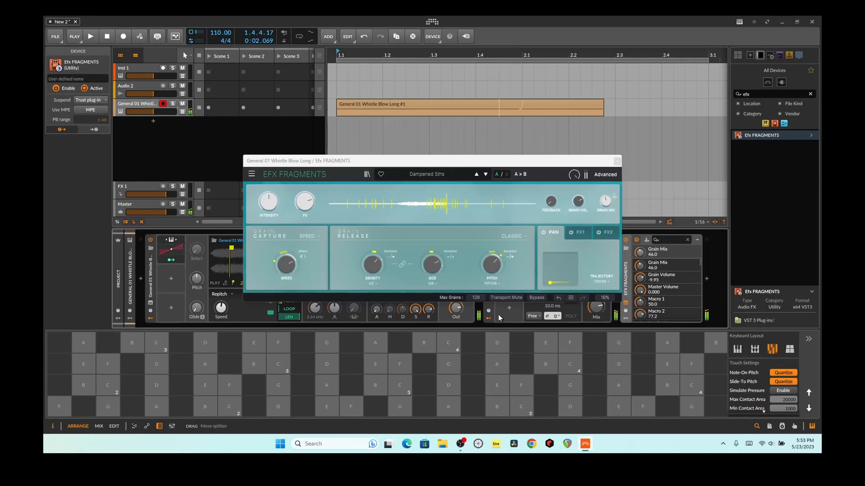
{"action": "left_click", "coordinate": [496, 348]}
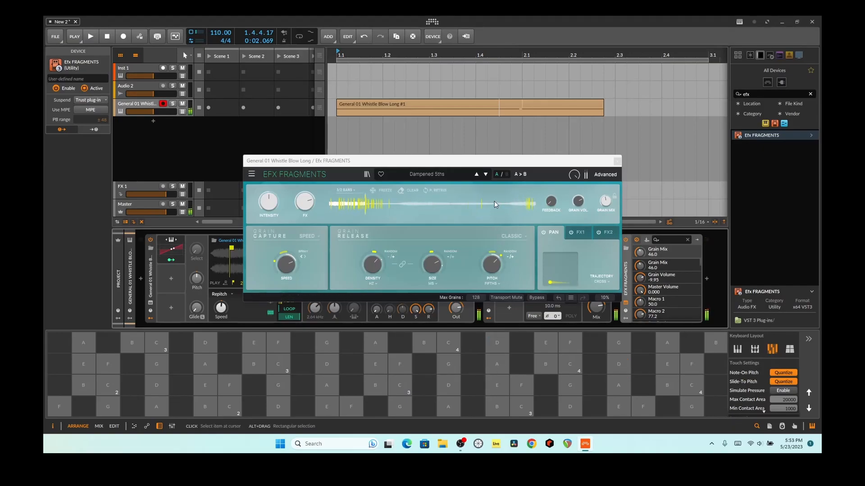
{"action": "left_click", "coordinate": [486, 175]}
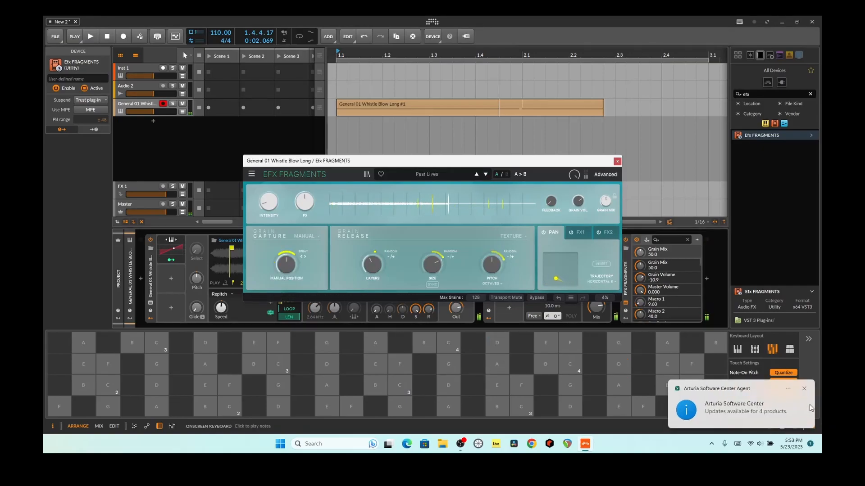
{"action": "left_click", "coordinate": [802, 387]}
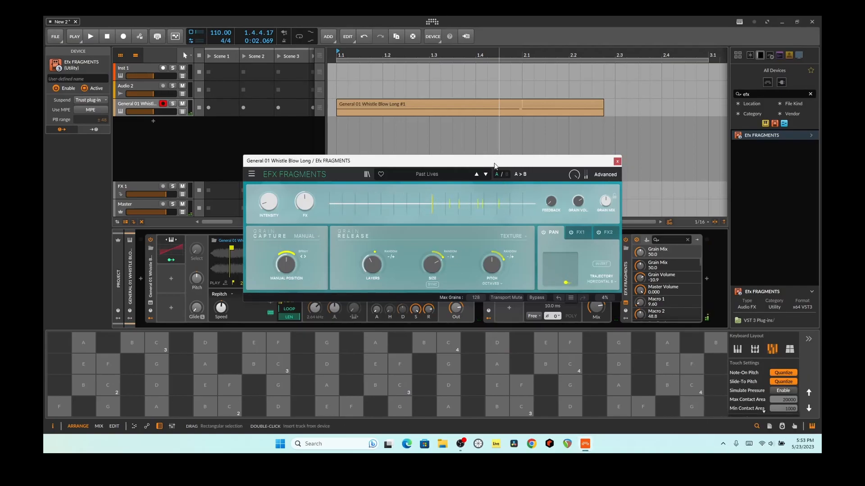
{"action": "left_click", "coordinate": [493, 359]}
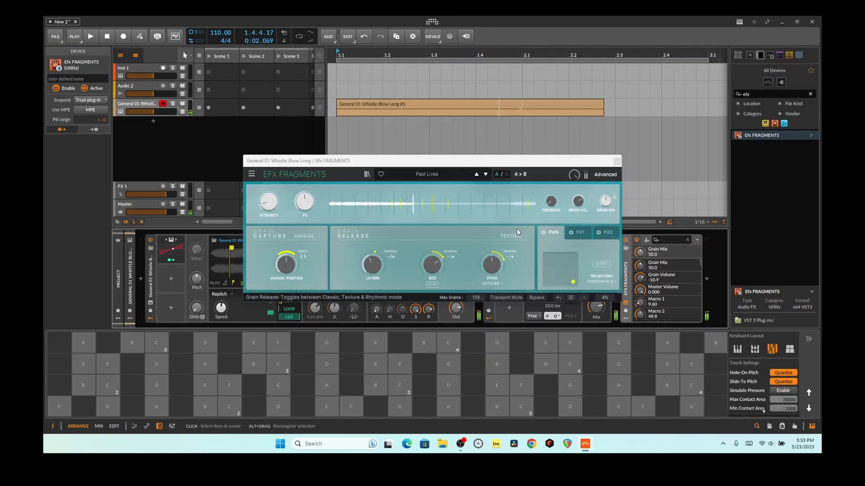
Advance the Efx FRAGMENTS presets past Machine Gun to Transient Stretch, audition notes and close the plug-in window.
{"action": "left_click", "coordinate": [485, 174]}
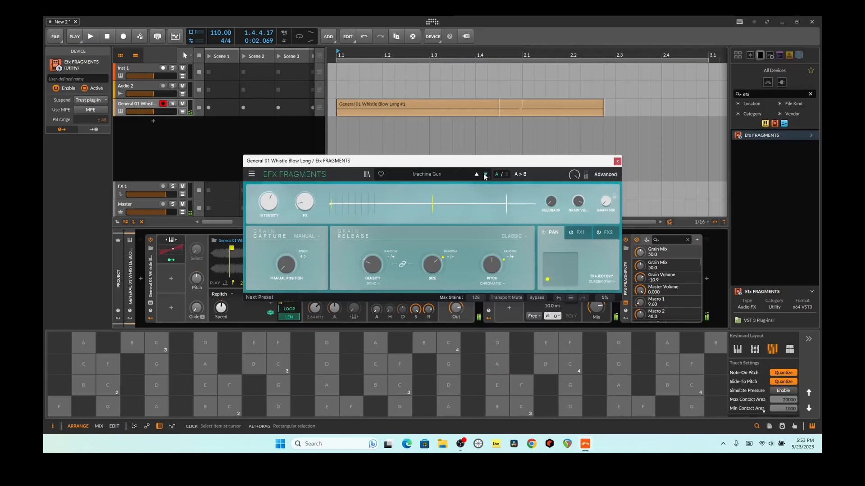
{"action": "left_click", "coordinate": [453, 382]}
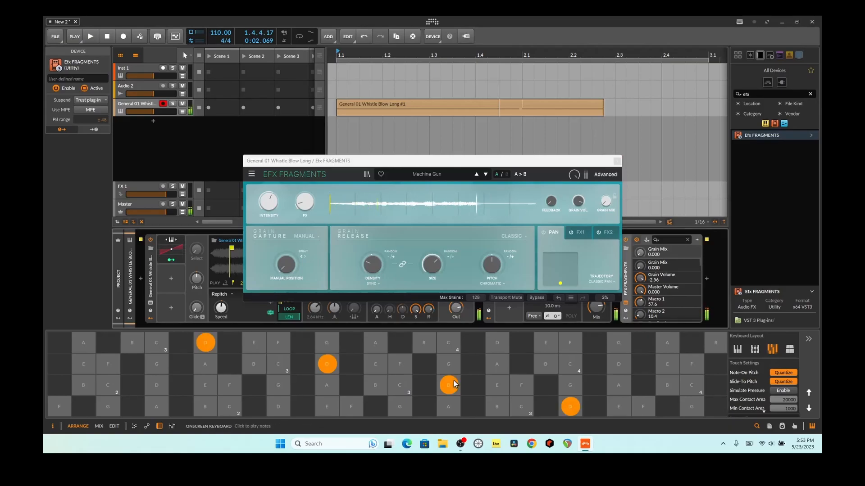
{"action": "left_click", "coordinate": [485, 175]}
{"action": "left_click", "coordinate": [497, 363]}
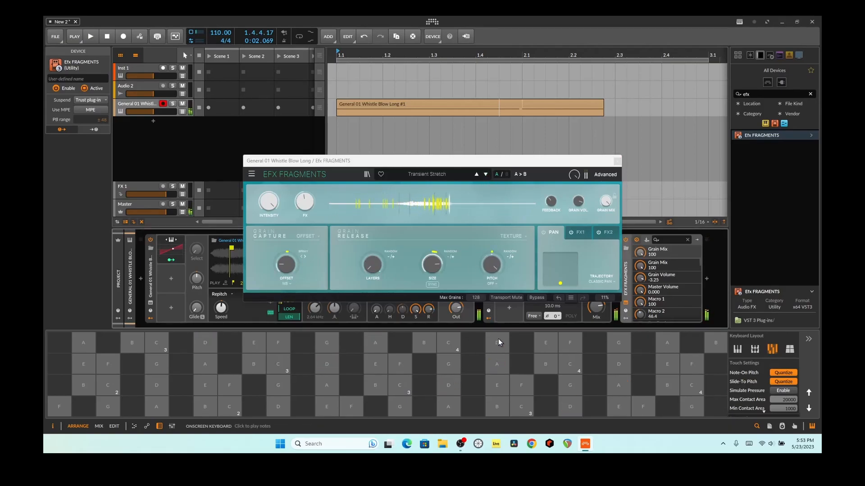
{"action": "left_click", "coordinate": [617, 160]}
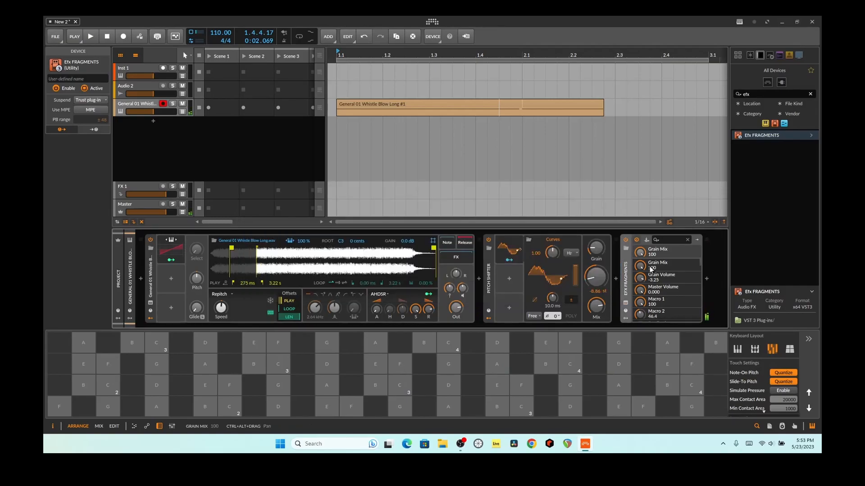
{"action": "left_click", "coordinate": [157, 343]}
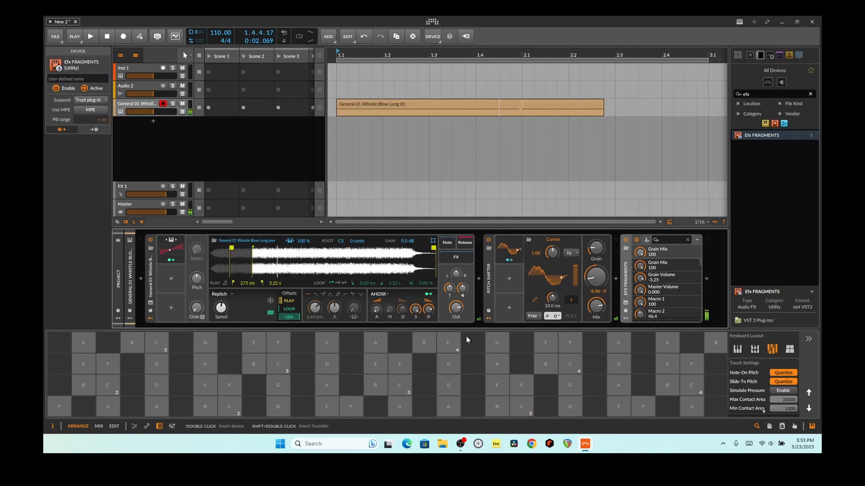
Clear the device search and browse the full device list for other effect plug-ins.
{"action": "left_click", "coordinate": [404, 326]}
{"action": "left_click_drag", "start_coordinate": [404, 329], "coordinate": [404, 332]}
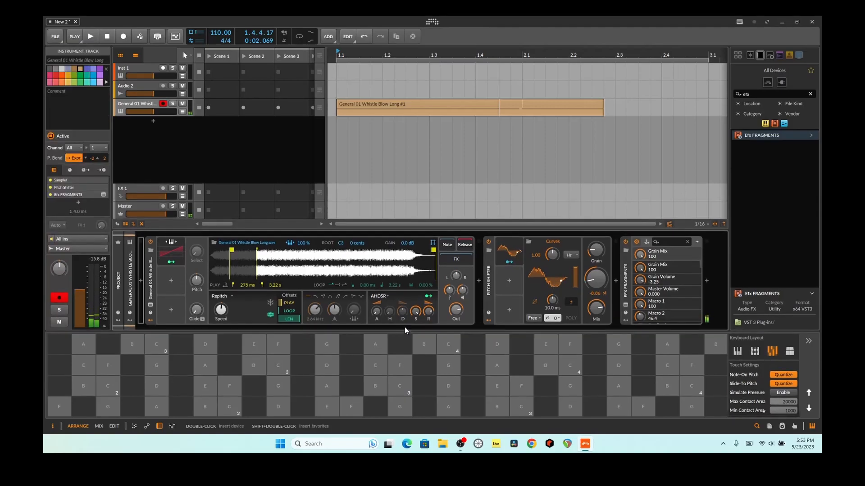
{"action": "left_click", "coordinate": [810, 95]}
{"action": "scroll", "coordinate": [797, 172], "scroll_direction": "down", "scroll_amount": 3}
{"action": "scroll", "coordinate": [798, 174], "scroll_direction": "down", "scroll_amount": 4}
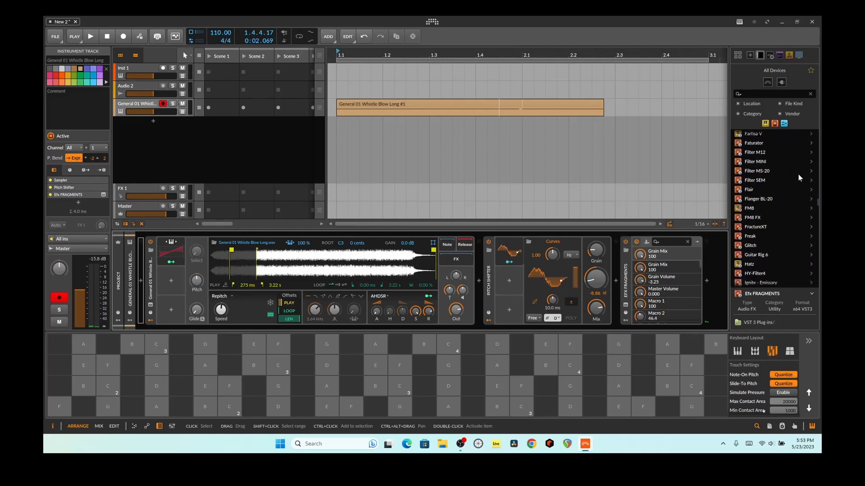
{"action": "scroll", "coordinate": [798, 174], "scroll_direction": "down", "scroll_amount": 3}
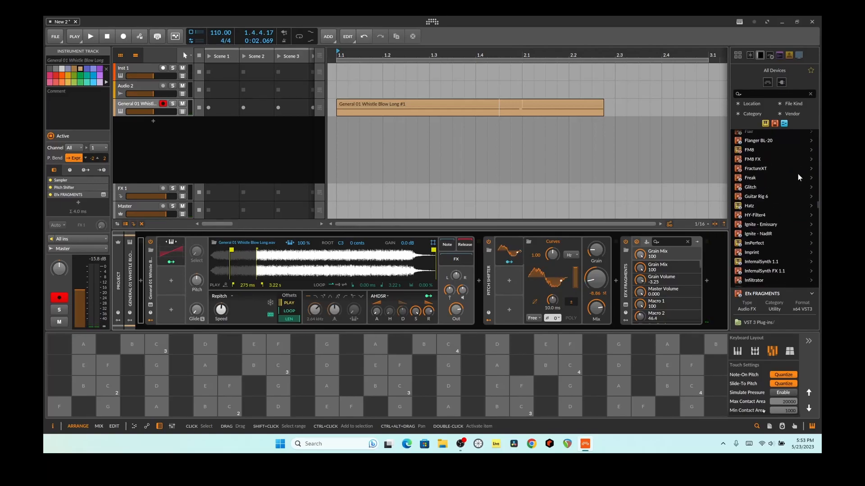
Audition a high note and try raising the Sampler's Speed.
{"action": "left_click", "coordinate": [622, 370]}
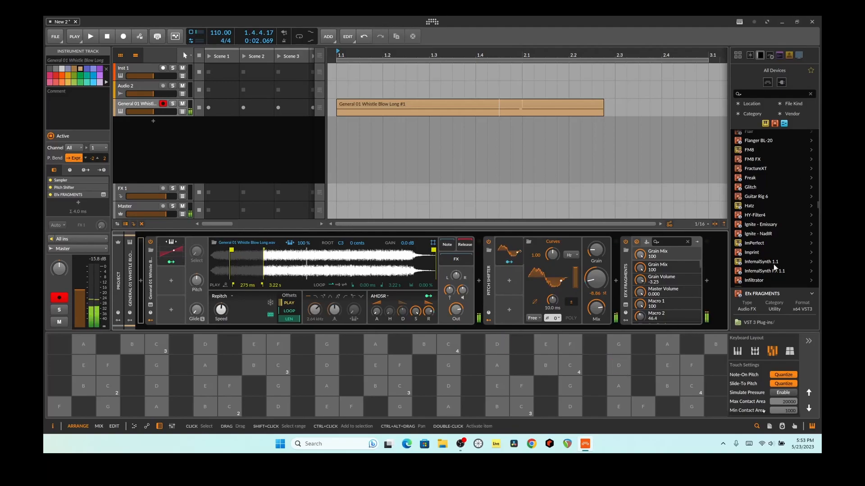
{"action": "left_click_drag", "start_coordinate": [222, 310], "coordinate": [221, 279]}
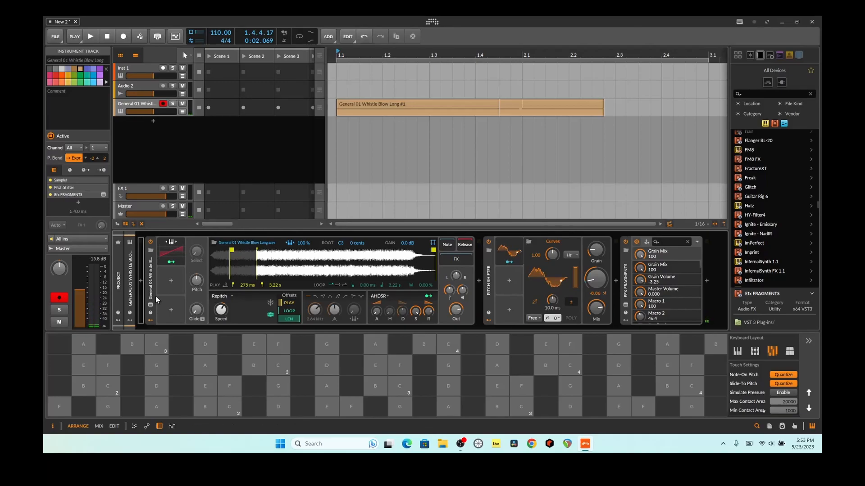
Add a Wavetable LFO modulator to the Sampler and map it to Speed with a modulation amount of 0.430.
{"action": "left_click", "coordinate": [167, 280]}
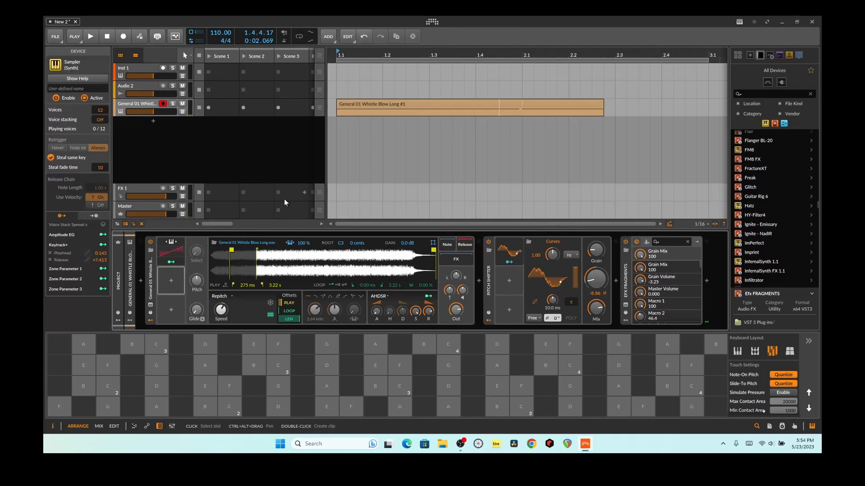
{"action": "left_click", "coordinate": [171, 282]}
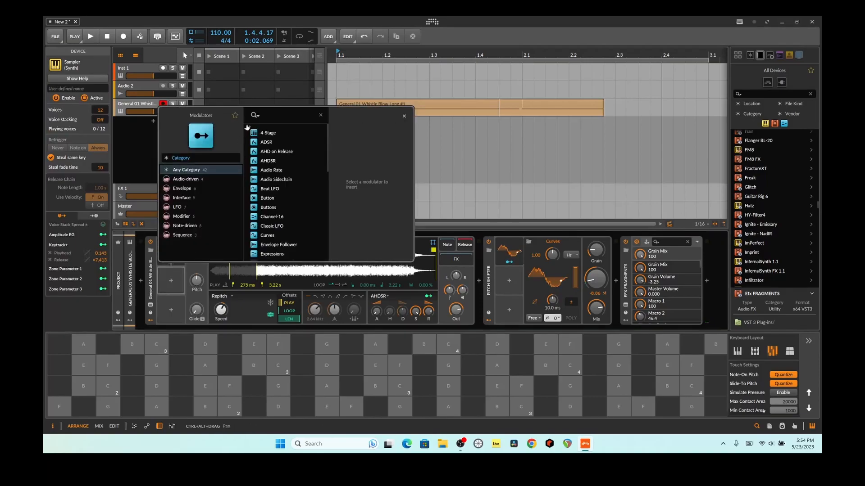
{"action": "type", "text": "lf"}
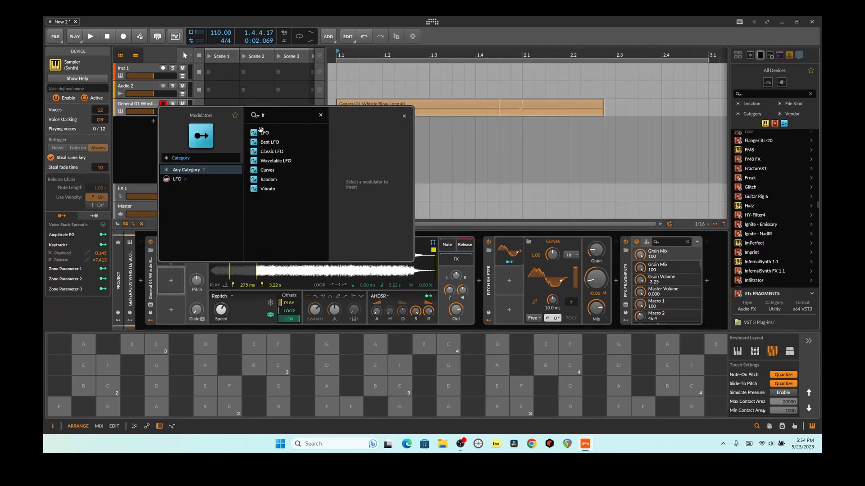
{"action": "double_click", "coordinate": [273, 161]}
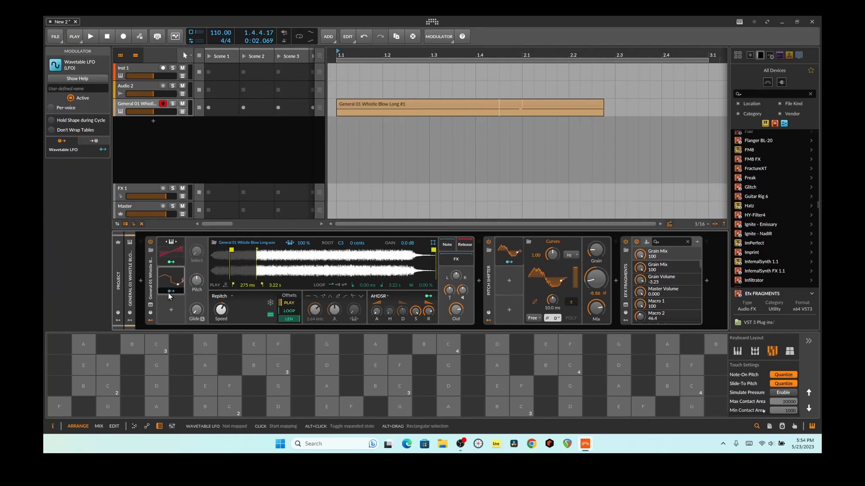
{"action": "left_click", "coordinate": [170, 291]}
{"action": "left_click_drag", "start_coordinate": [220, 309], "coordinate": [220, 290]}
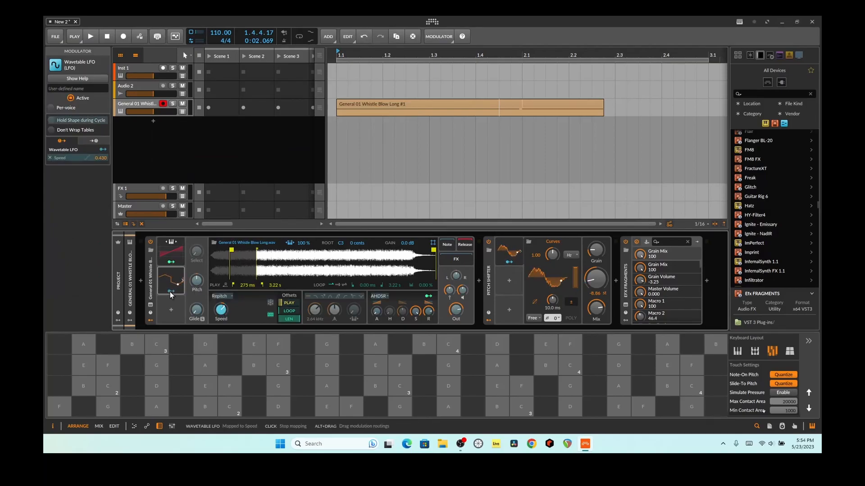
{"action": "left_click", "coordinate": [171, 294]}
Audition several low notes to hear the Wavetable LFO modulating the Sampler's Speed.
{"action": "left_click", "coordinate": [212, 355]}
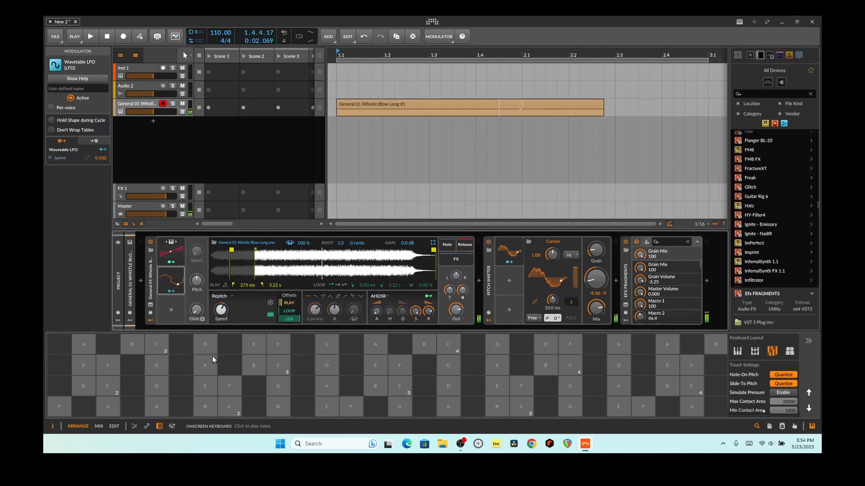
{"action": "left_click", "coordinate": [157, 386]}
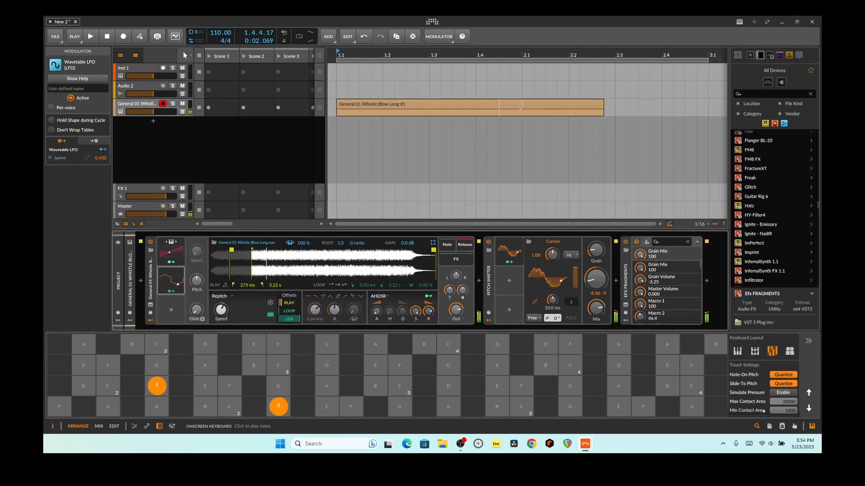
{"action": "left_click", "coordinate": [84, 386]}
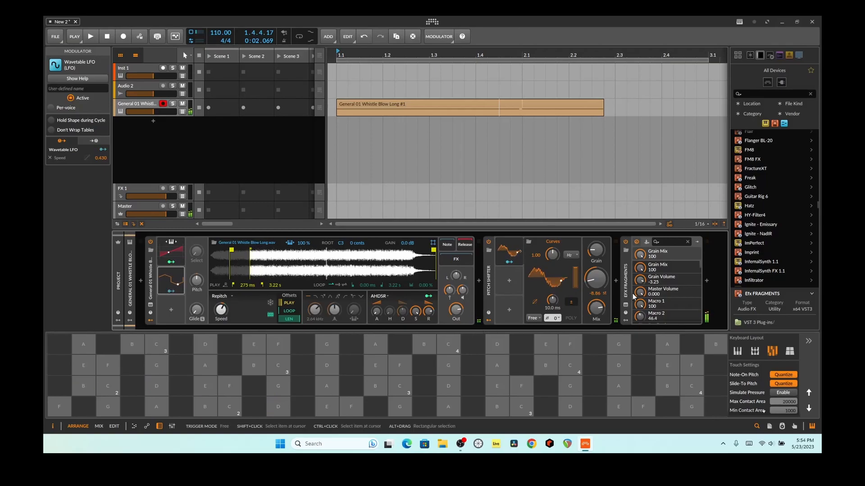
Add a Filter device after Efx FRAGMENTS and set its frequency to about 994 Hz and resonance to 31.2% while auditioning notes.
{"action": "left_click", "coordinate": [791, 93]}
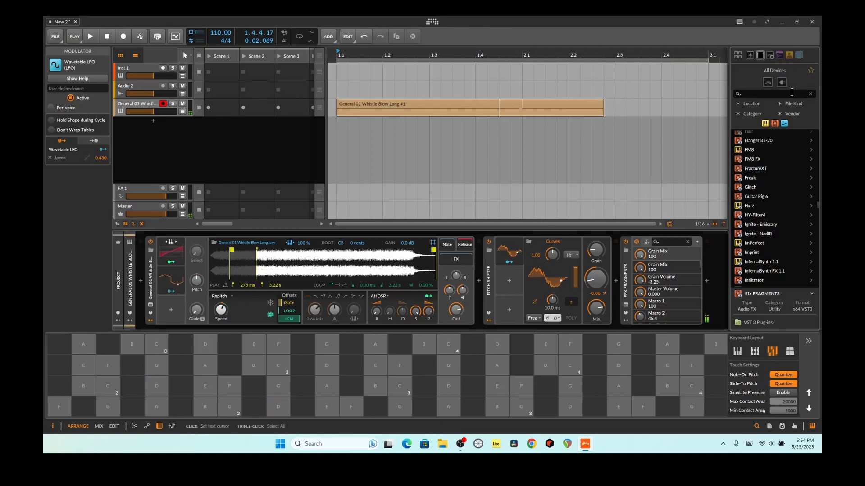
{"action": "type", "text": "fil"}
{"action": "left_click_drag", "start_coordinate": [758, 135], "coordinate": [723, 261]}
{"action": "left_click", "coordinate": [448, 407]}
{"action": "left_click", "coordinate": [450, 405]}
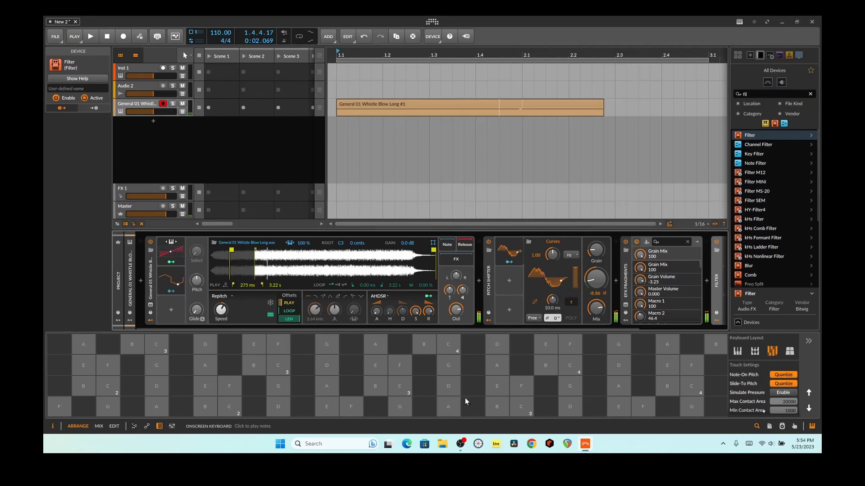
{"action": "left_click_drag", "start_coordinate": [454, 327], "coordinate": [550, 315]}
{"action": "mouse_move", "coordinate": [660, 259]}
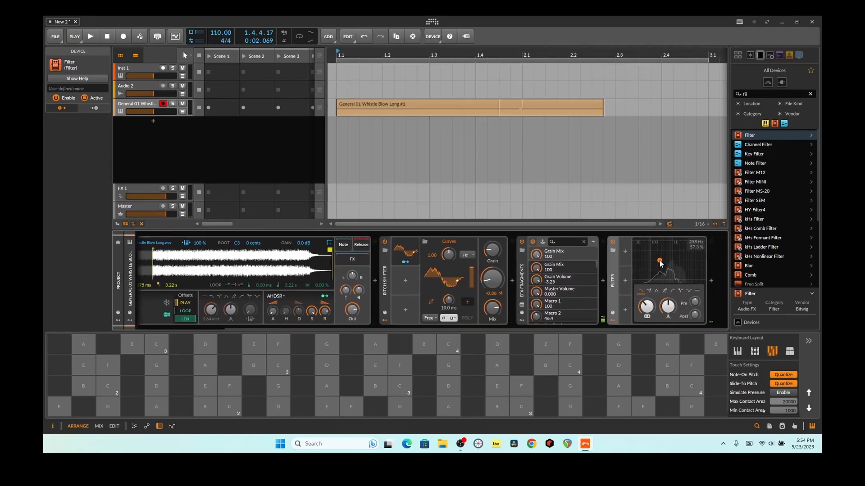
{"action": "mouse_move", "coordinate": [664, 266]}
{"action": "left_mouse_down"}
{"action": "mouse_move", "coordinate": [684, 268]}
{"action": "mouse_move", "coordinate": [666, 272]}
{"action": "mouse_move", "coordinate": [669, 279]}
{"action": "mouse_move", "coordinate": [680, 270]}
{"action": "mouse_move", "coordinate": [670, 279]}
{"action": "mouse_move", "coordinate": [681, 272]}
{"action": "mouse_move", "coordinate": [676, 281]}
{"action": "mouse_move", "coordinate": [673, 267]}
{"action": "left_mouse_up"}
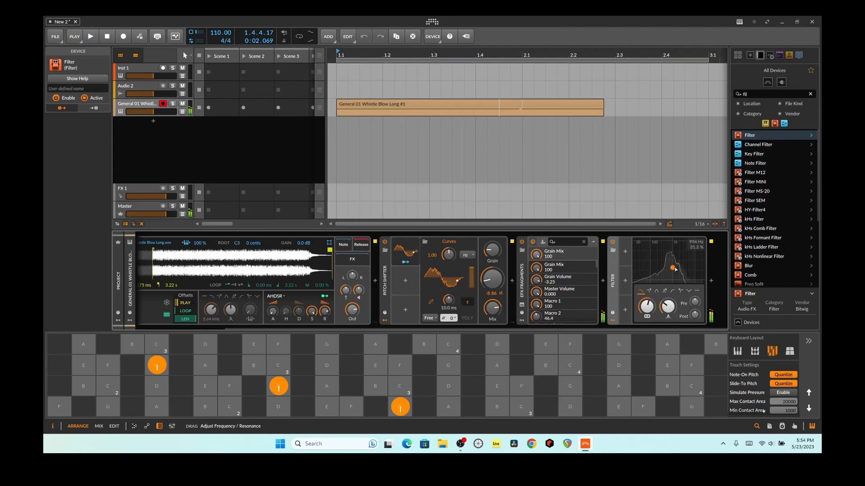
Insert a Comb device between Efx FRAGMENTS and the Filter and raise its frequency to about 661 Hz.
{"action": "left_click_drag", "start_coordinate": [751, 94], "coordinate": [695, 98]}
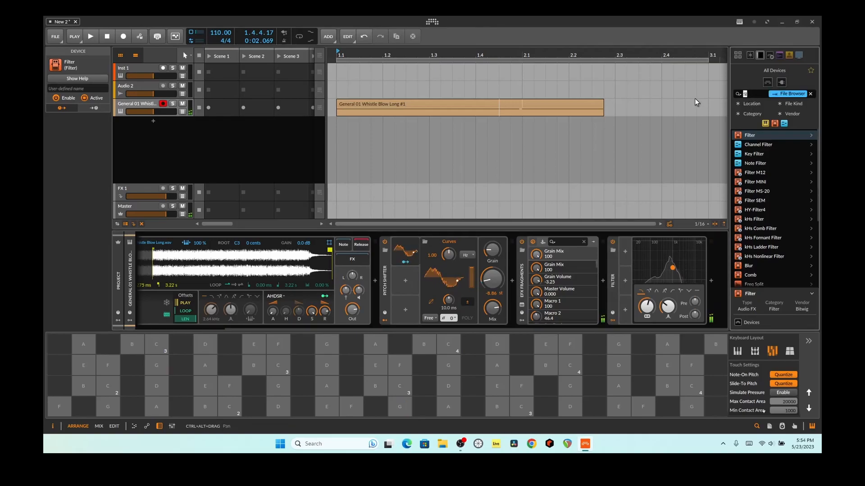
{"action": "type", "text": "com"}
{"action": "left_click_drag", "start_coordinate": [748, 135], "coordinate": [606, 264]}
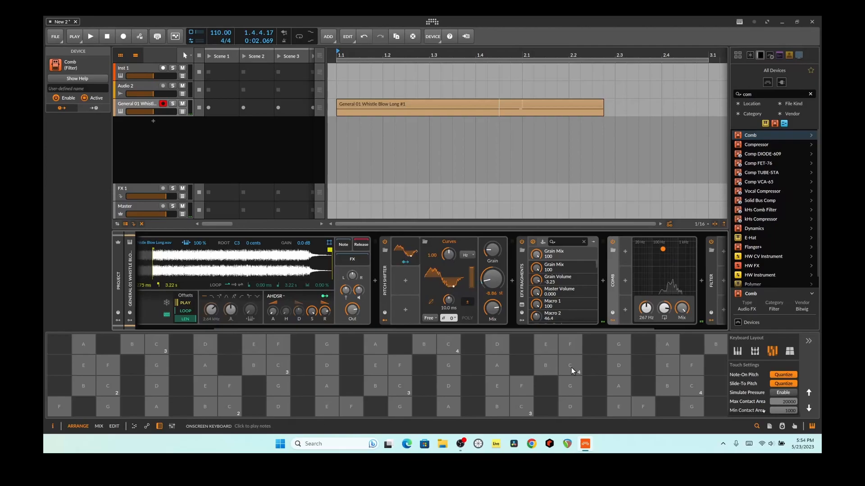
{"action": "mouse_move", "coordinate": [661, 249]}
{"action": "left_mouse_down"}
{"action": "mouse_move", "coordinate": [656, 254]}
{"action": "mouse_move", "coordinate": [672, 251]}
{"action": "left_mouse_up"}
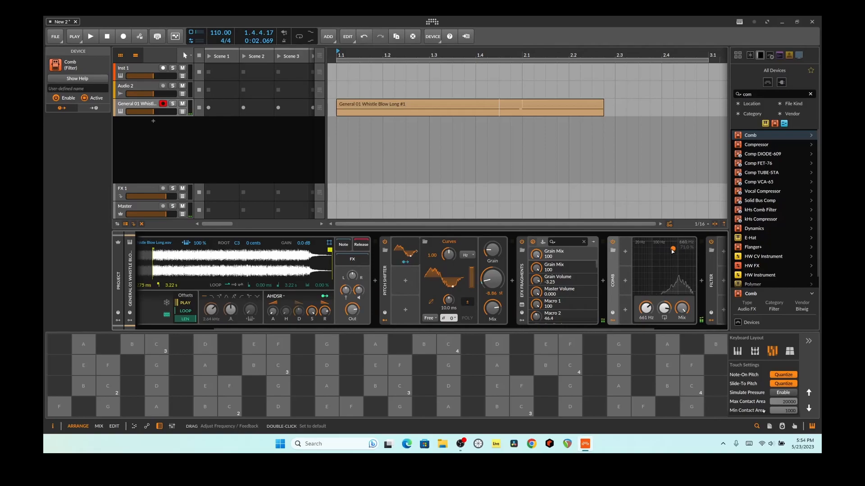
Add a Random modulator to the Comb and map it to Frequency with an amount of 2.11.
{"action": "left_click", "coordinate": [627, 254]}
{"action": "type", "text": "rand"}
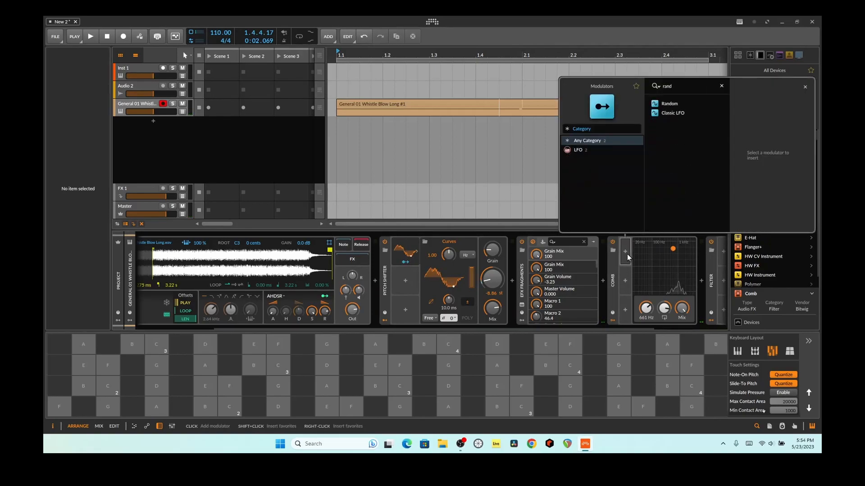
{"action": "double_click", "coordinate": [663, 104]}
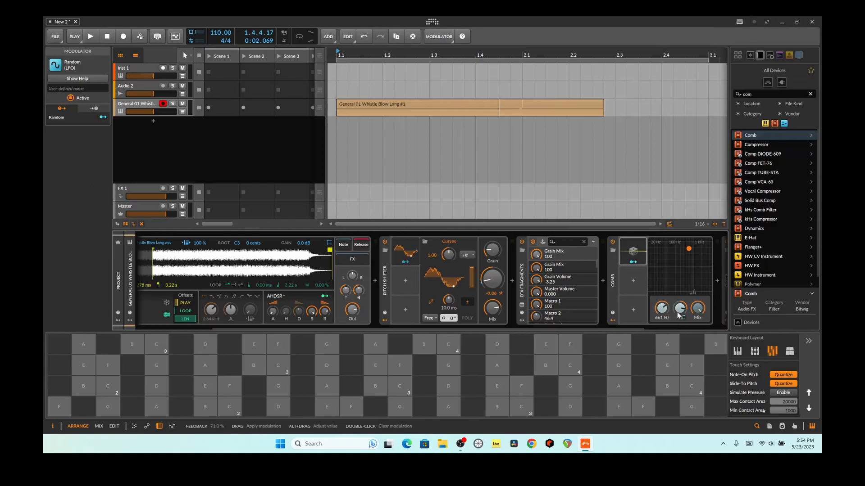
{"action": "left_click_drag", "start_coordinate": [662, 310], "coordinate": [661, 295]}
{"action": "left_click", "coordinate": [637, 261]}
Audition high and low notes through the modulated Comb and reduce the Sampler's Play offset.
{"action": "left_click", "coordinate": [595, 382]}
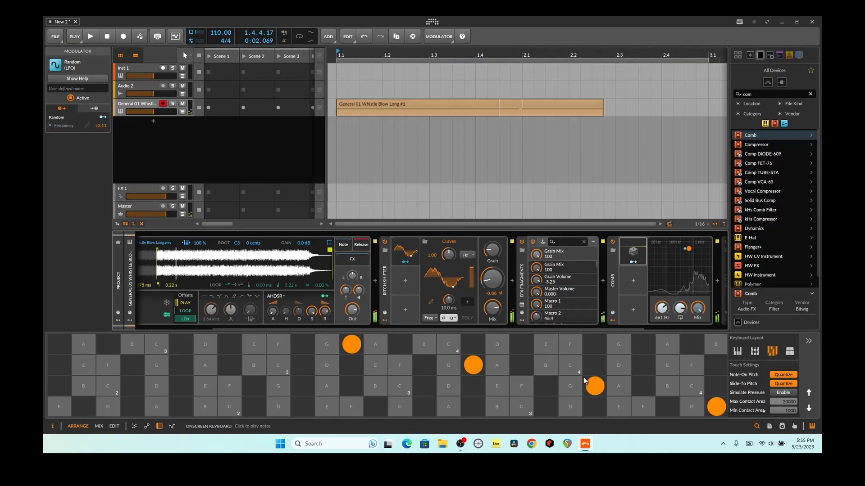
{"action": "left_click", "coordinate": [573, 384]}
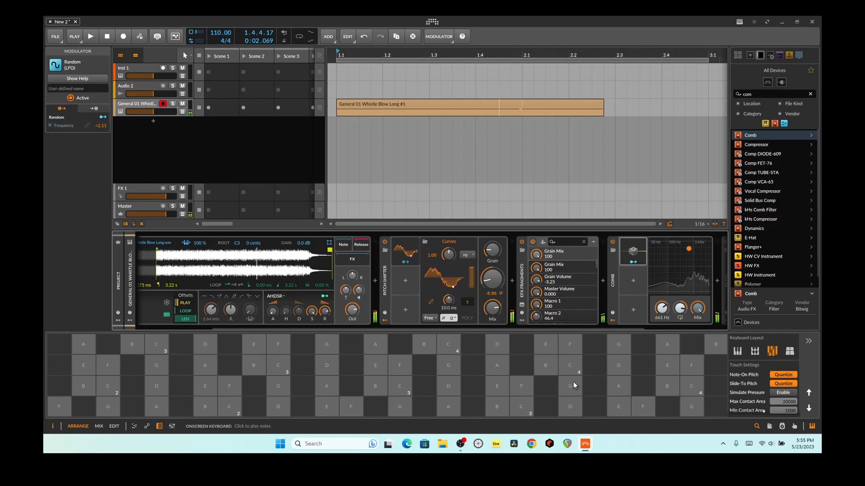
{"action": "left_click", "coordinate": [84, 386]}
{"action": "left_click", "coordinate": [83, 386]}
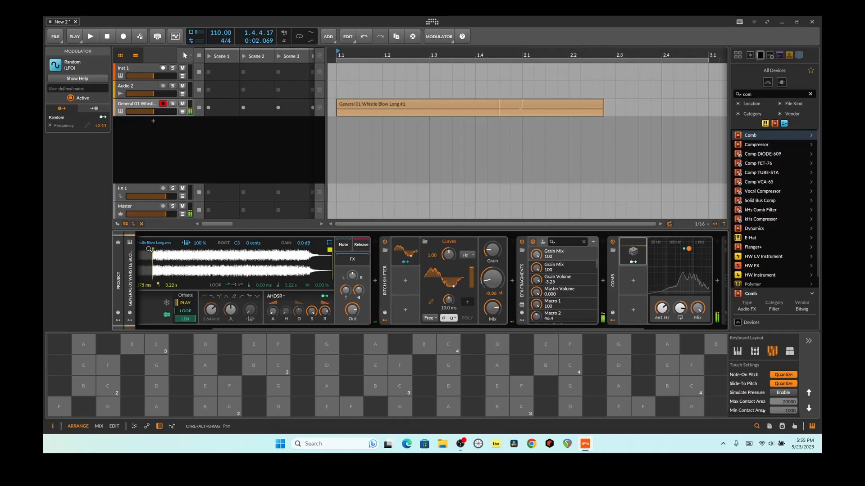
{"action": "left_click", "coordinate": [175, 302]}
{"action": "left_click_drag", "start_coordinate": [177, 304], "coordinate": [175, 303]}
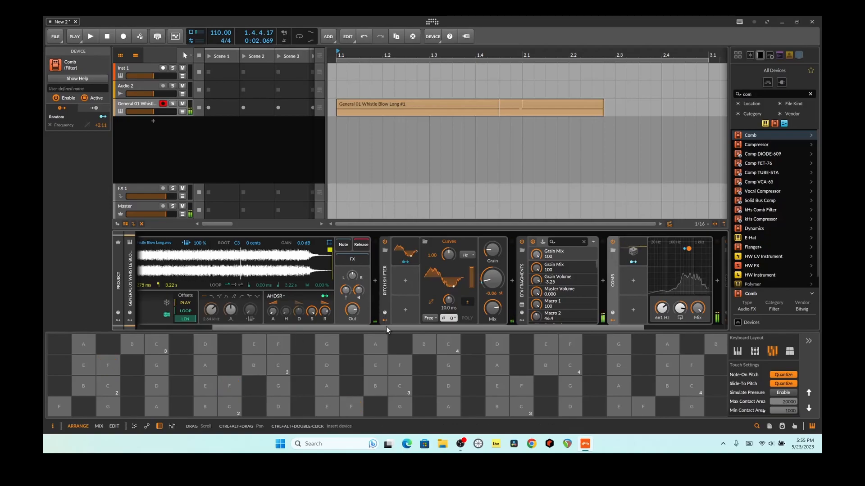
Switch the Sampler's play mode to Cycles and try lowering Formant to about -10.32 st.
{"action": "left_click_drag", "start_coordinate": [385, 326], "coordinate": [253, 341]}
{"action": "left_click", "coordinate": [219, 296]}
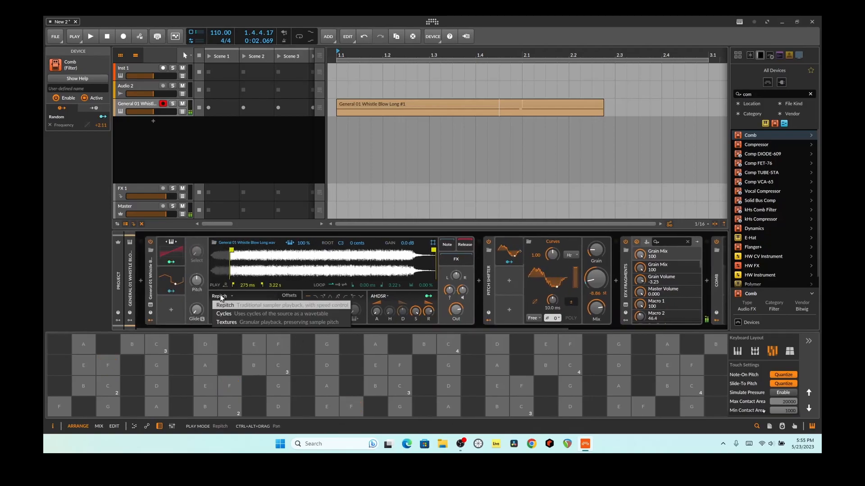
{"action": "left_click", "coordinate": [225, 314]}
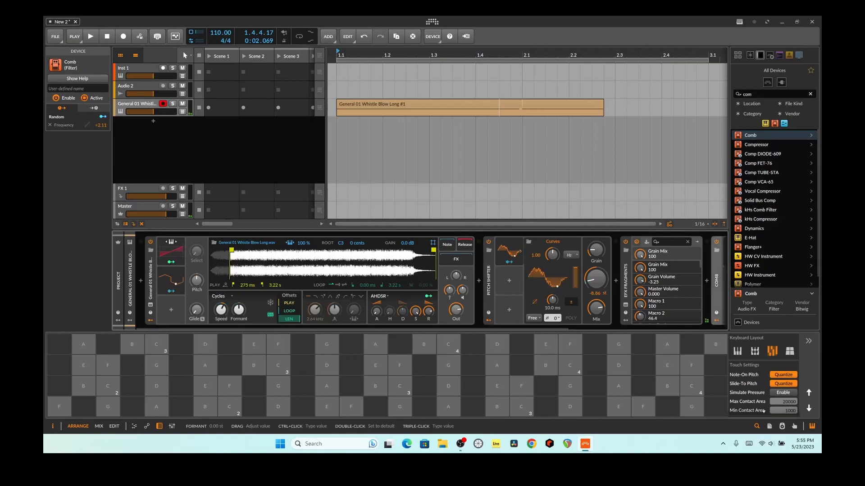
{"action": "mouse_move", "coordinate": [239, 309]}
{"action": "left_mouse_down"}
{"action": "mouse_move", "coordinate": [238, 277]}
{"action": "mouse_move", "coordinate": [239, 313]}
{"action": "left_mouse_up"}
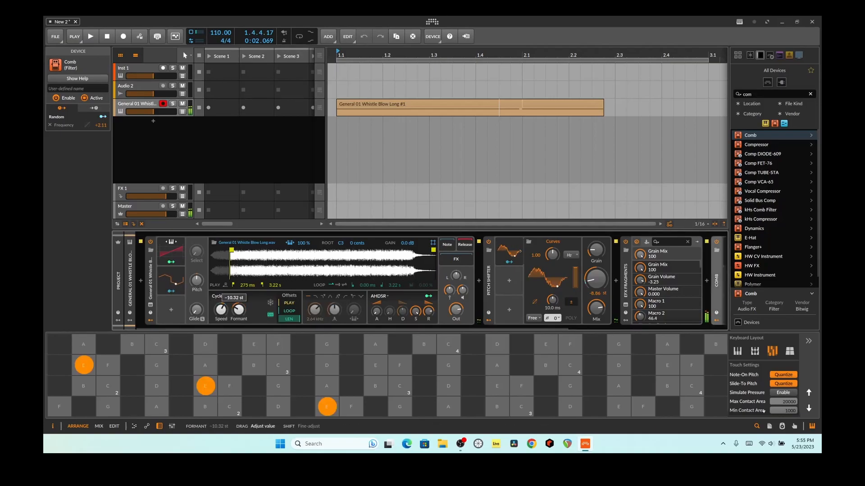
Map the Sampler's Keytrack+ modulator to Formant and audition notes from low to high.
{"action": "left_click", "coordinate": [215, 399]}
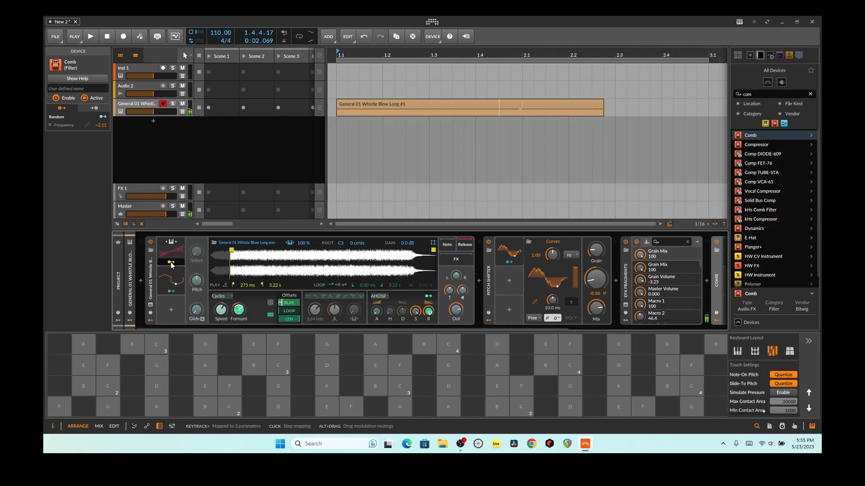
{"action": "left_click", "coordinate": [205, 386]}
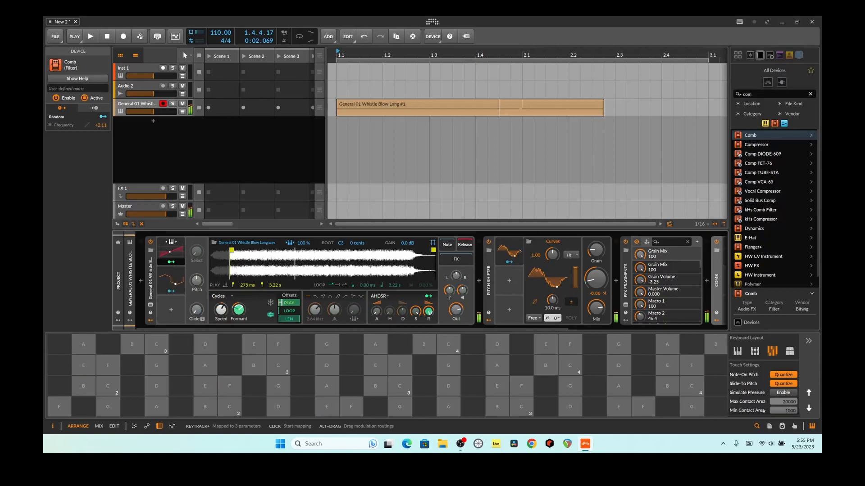
{"action": "left_click", "coordinate": [448, 365]}
{"action": "left_click", "coordinate": [496, 365]}
{"action": "left_click", "coordinate": [545, 345]}
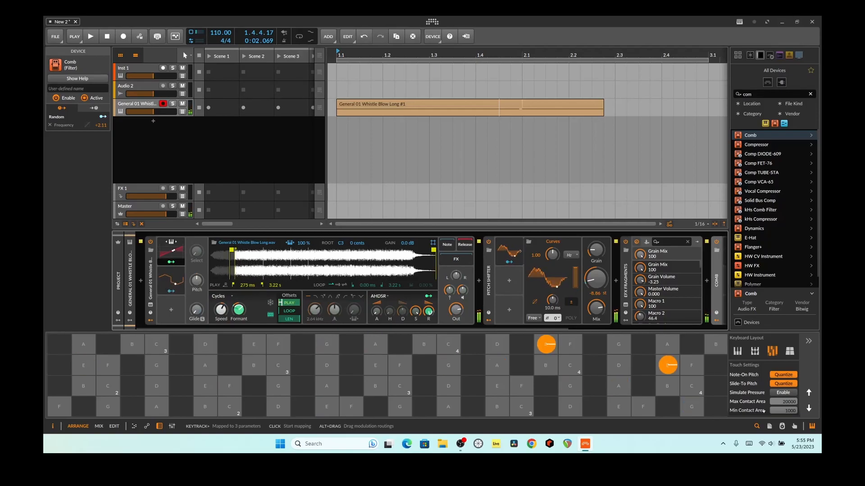
{"action": "left_click", "coordinate": [253, 366]}
{"action": "left_click", "coordinate": [326, 365]}
{"action": "left_click", "coordinate": [497, 366]}
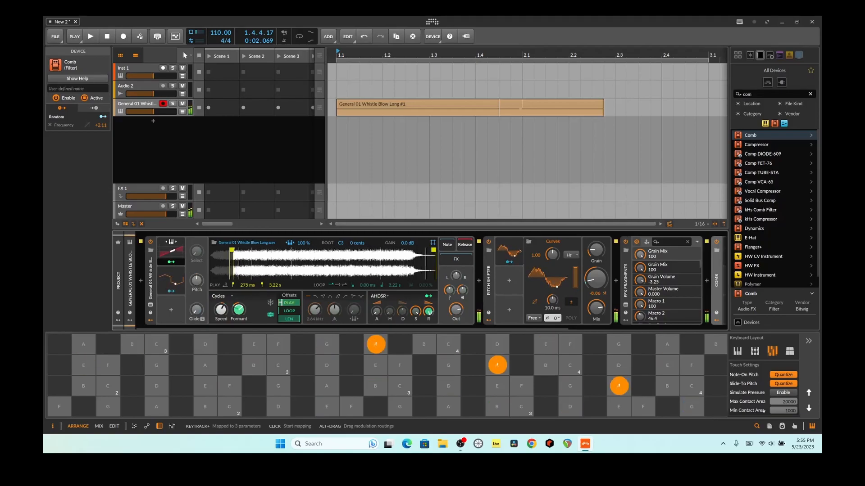
{"action": "left_click", "coordinate": [570, 365]}
{"action": "left_click", "coordinate": [206, 386]}
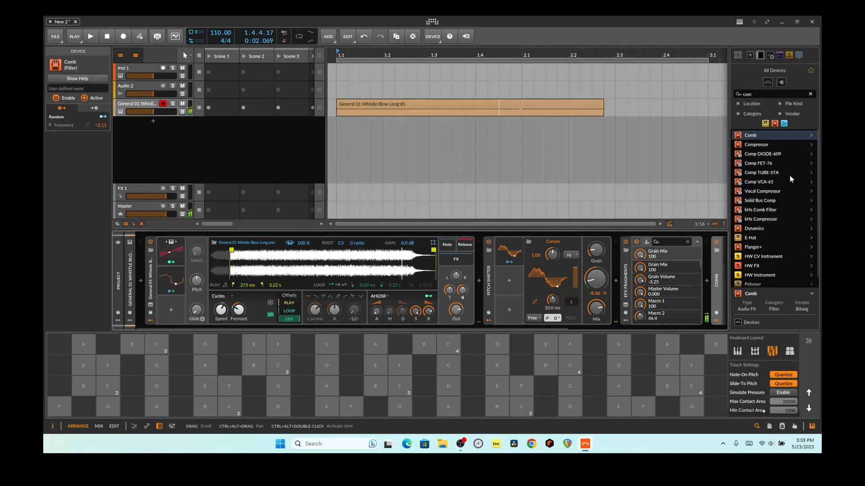
Bypass Efx FRAGMENTS and activate the Sampler's filter with a cutoff of about 4.70 kHz and keytracking of 162%.
{"action": "left_click", "coordinate": [625, 242]}
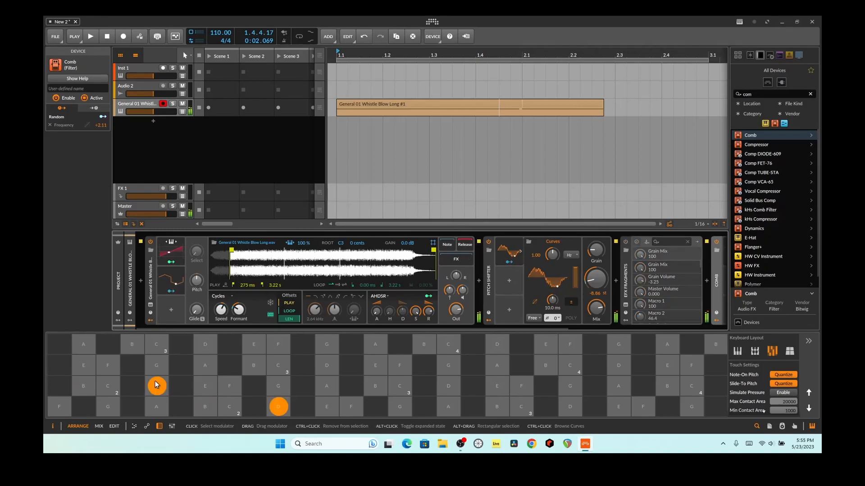
{"action": "left_click_drag", "start_coordinate": [291, 318], "coordinate": [353, 297]}
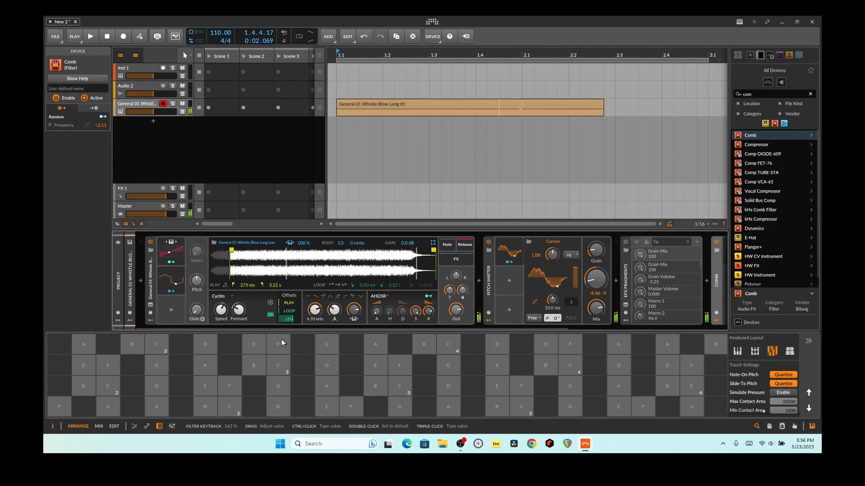